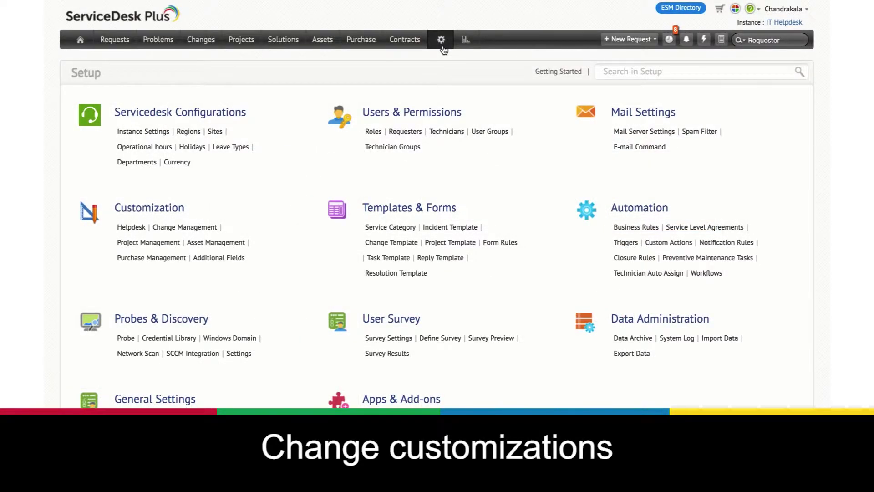
# Step: Open the Change Management customizations and examine the form for a new change type, including its Pre Approval option, without saving
pyautogui.click(184, 227)
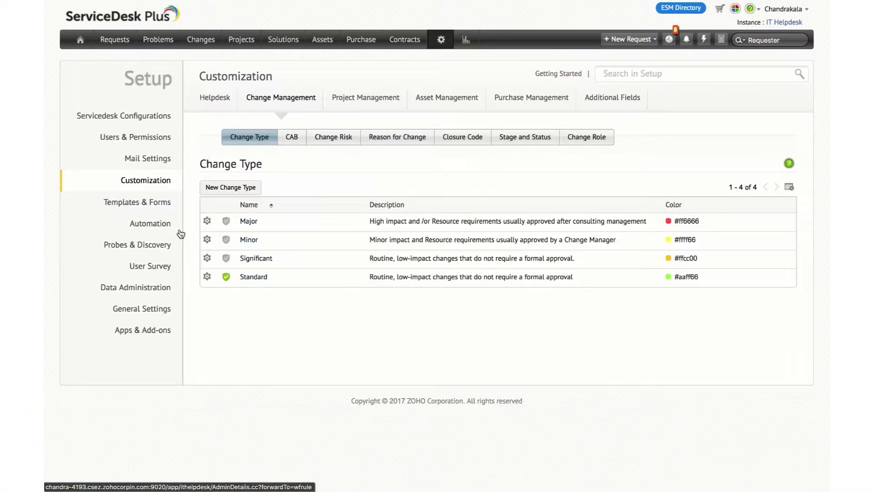
pyautogui.click(227, 188)
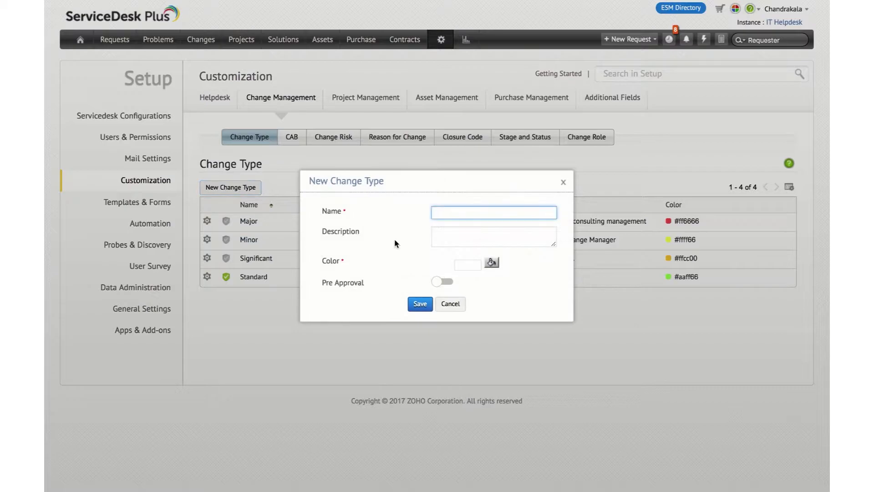
pyautogui.click(439, 282)
pyautogui.click(451, 304)
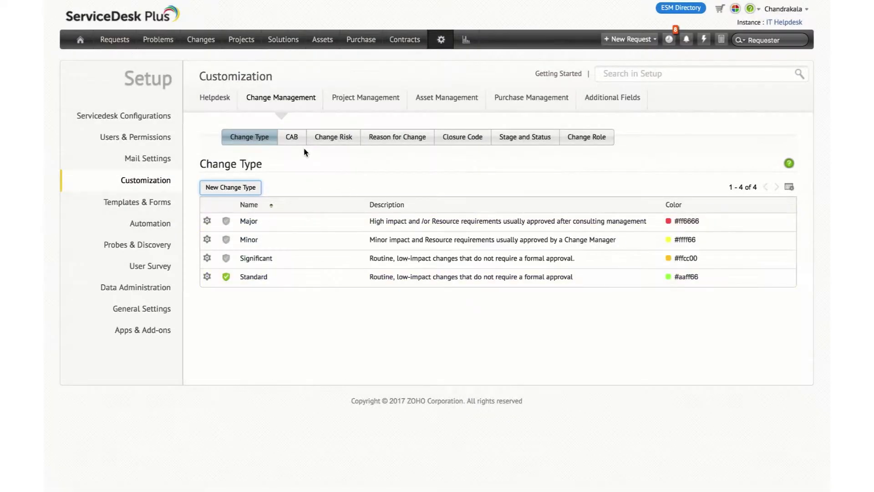
# Step: Create a new CAB named "Demo Cab" with one member in its members list and save it
pyautogui.click(289, 135)
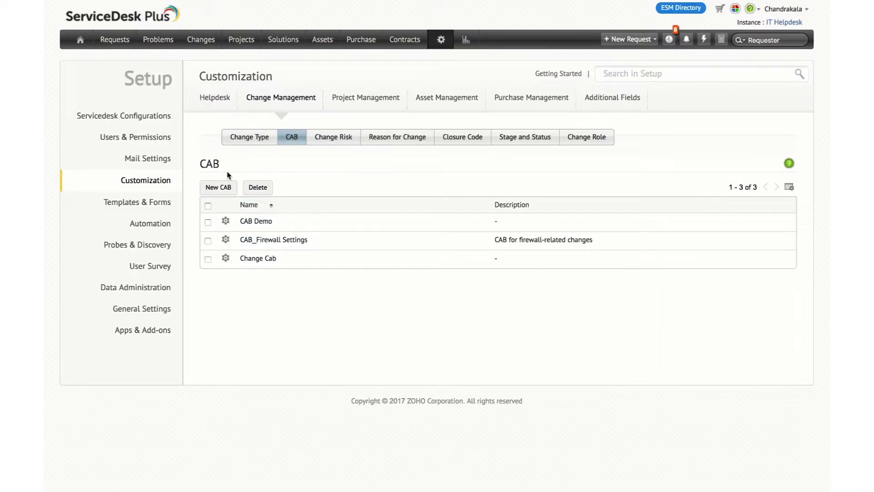
pyautogui.click(219, 188)
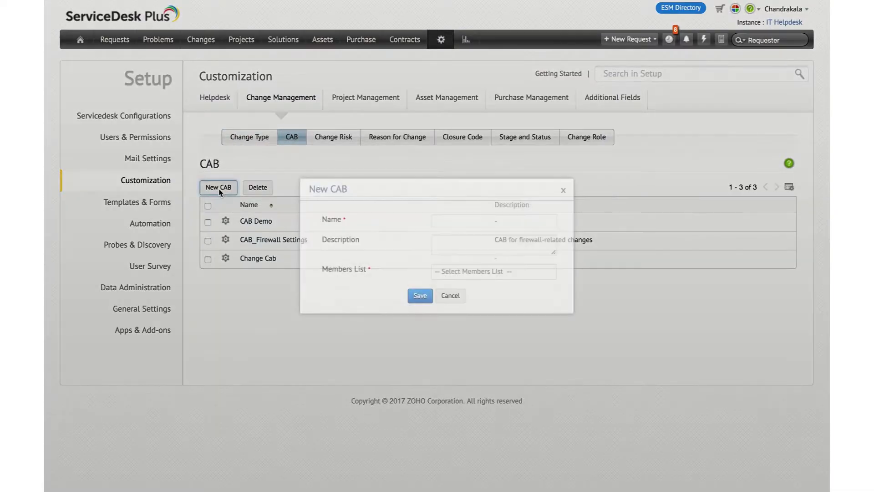
pyautogui.click(464, 277)
pyautogui.click(469, 298)
pyautogui.click(433, 220)
pyautogui.write('Demo Cab')
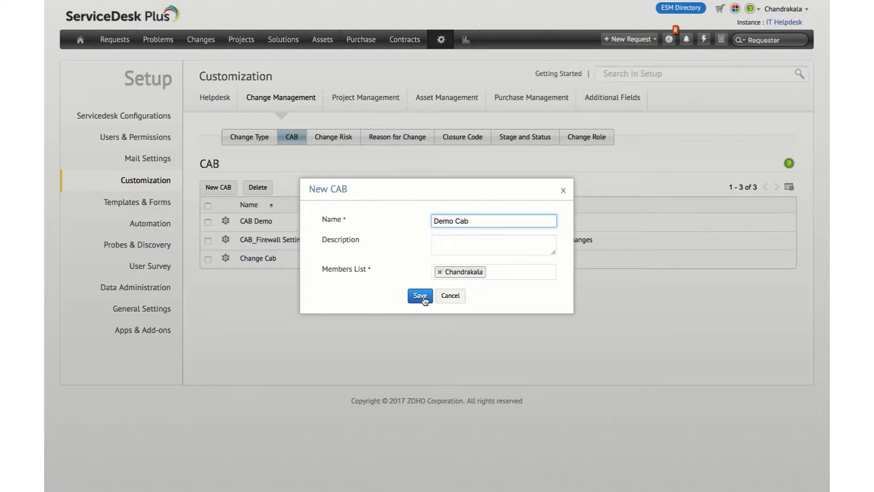
pyautogui.click(420, 296)
# Step: Review the change risks with the form for a new one, the reasons for change and the closure codes, without adding anything
pyautogui.click(337, 142)
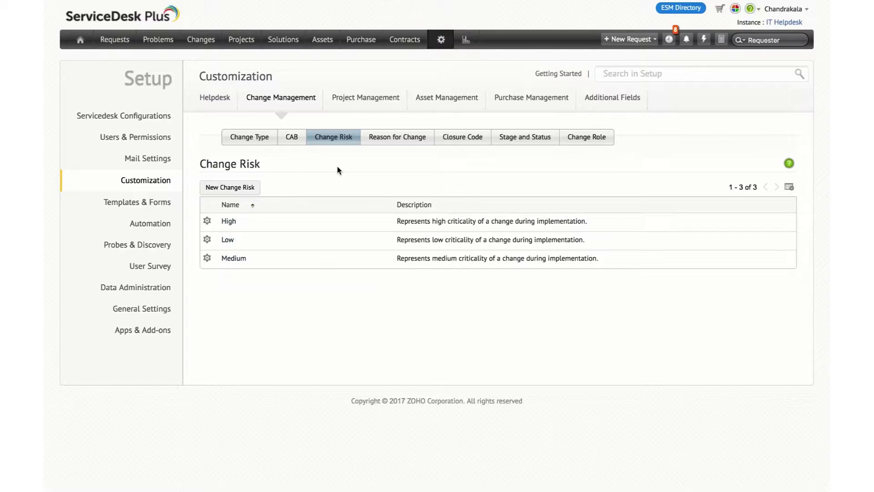
pyautogui.click(229, 189)
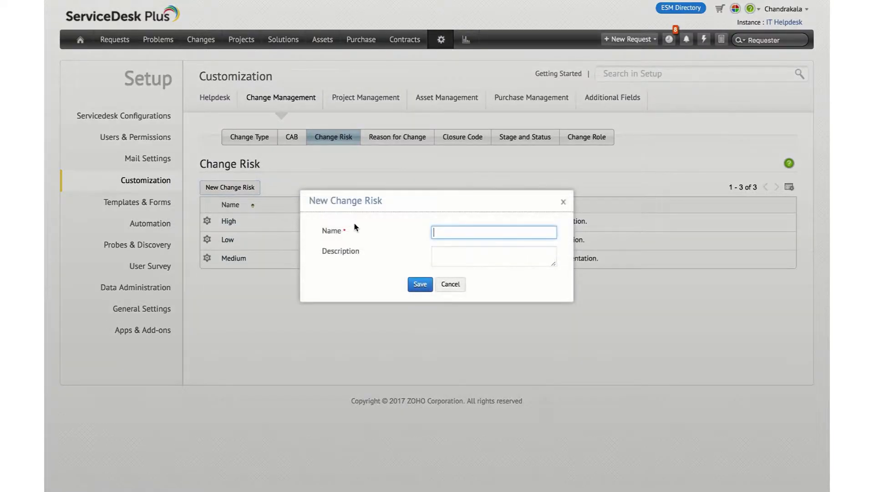
pyautogui.click(454, 287)
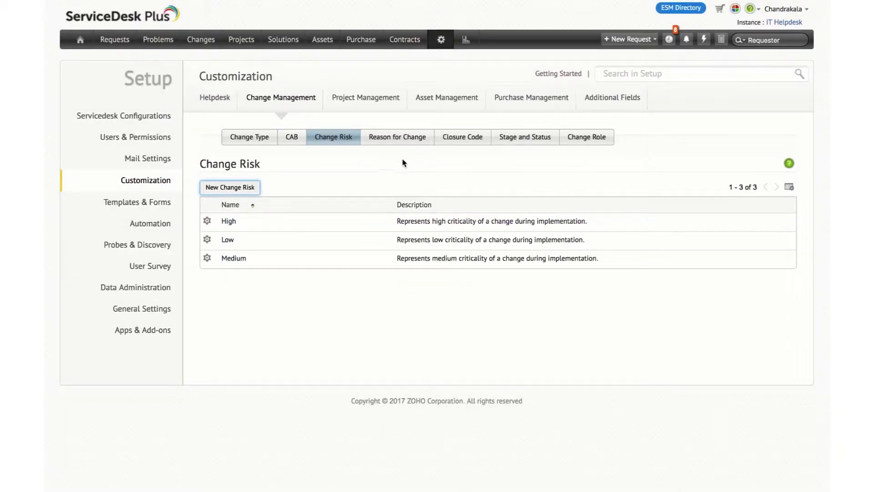
pyautogui.click(387, 138)
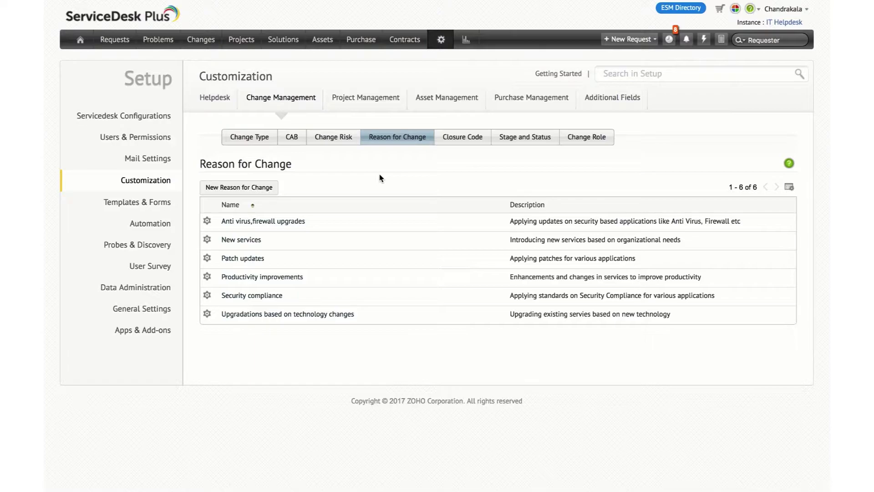
pyautogui.click(473, 137)
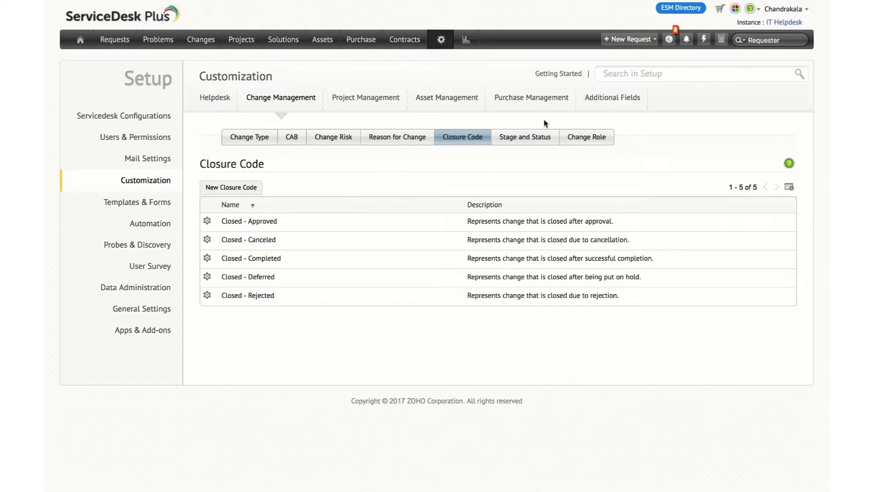
# Step: Examine the change stages and the statuses defined under the Submission and Planning stages
pyautogui.click(526, 138)
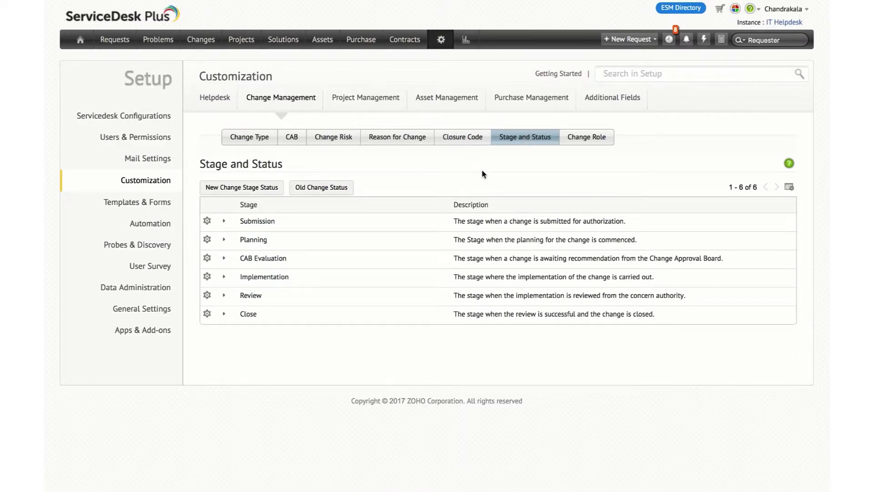
pyautogui.click(349, 226)
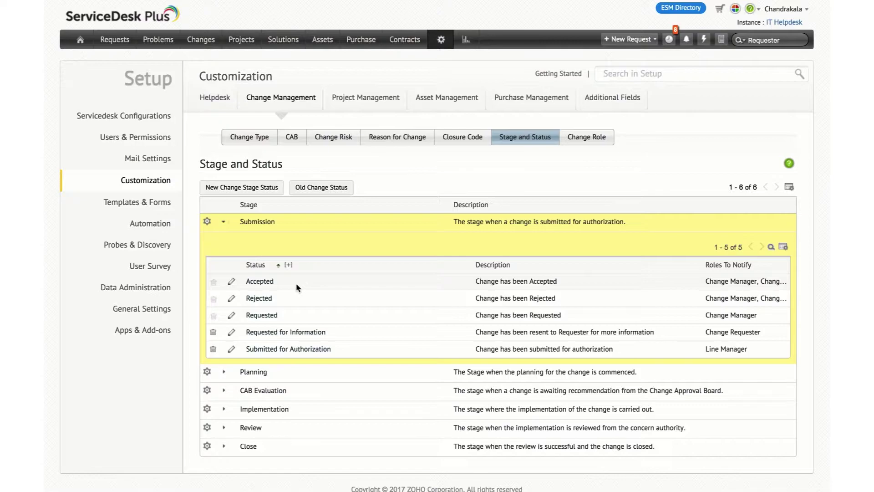
pyautogui.click(295, 371)
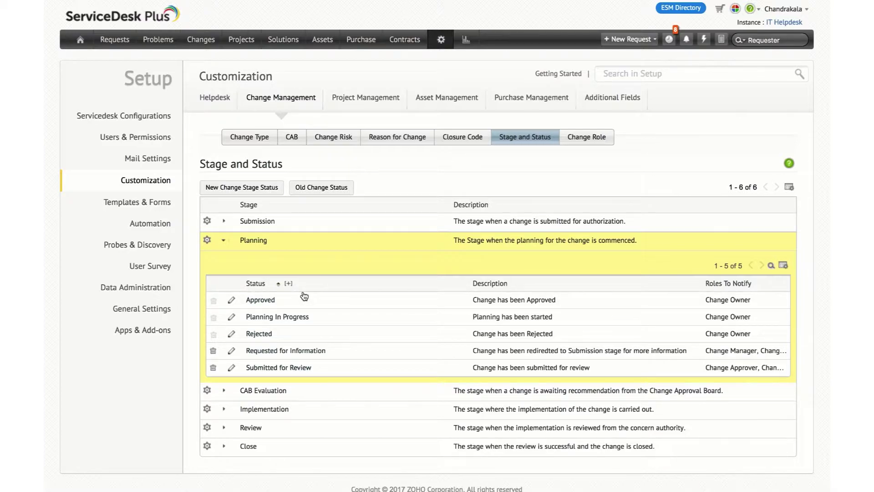
pyautogui.click(326, 241)
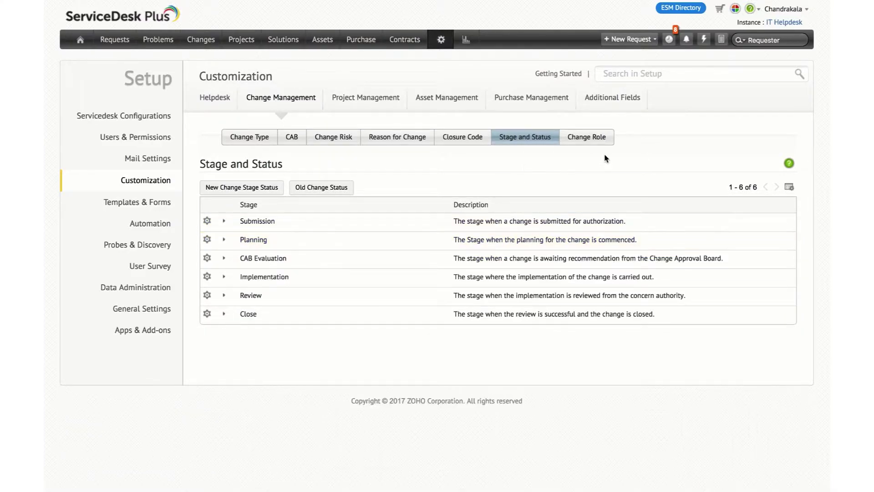
# Step: Review the change roles and the access permissions available for a new change role, without saving one
pyautogui.click(596, 144)
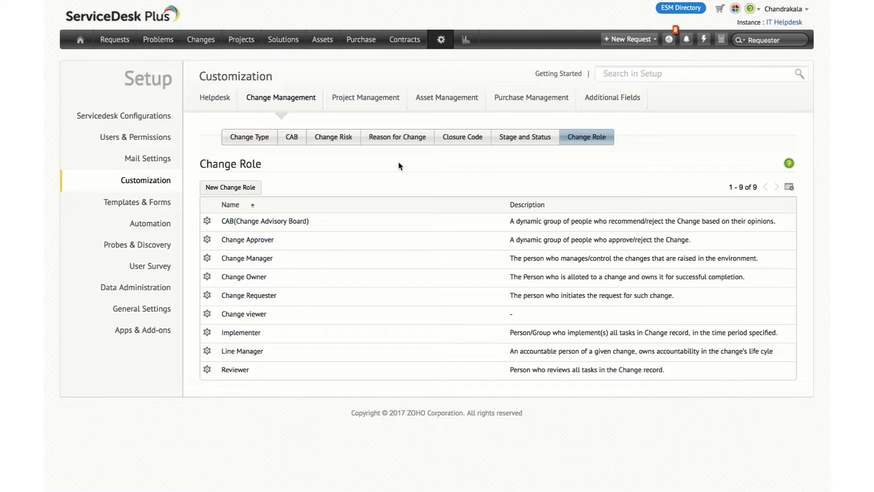
pyautogui.click(235, 187)
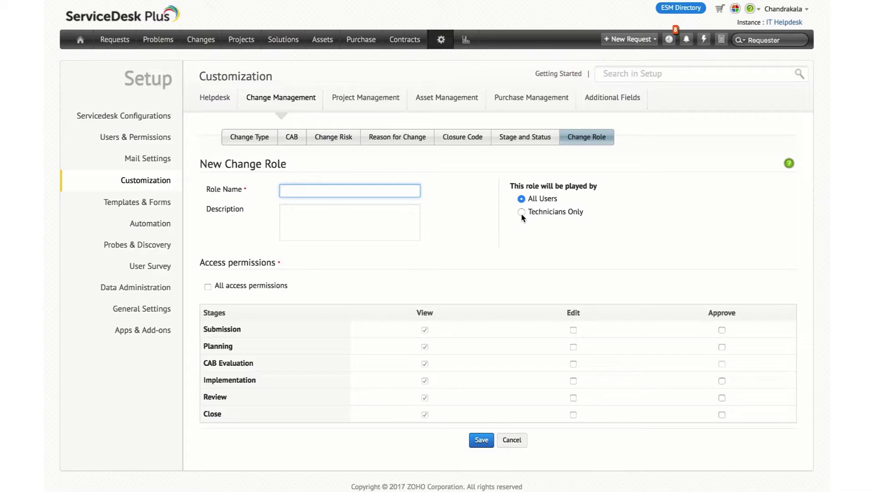
pyautogui.click(511, 439)
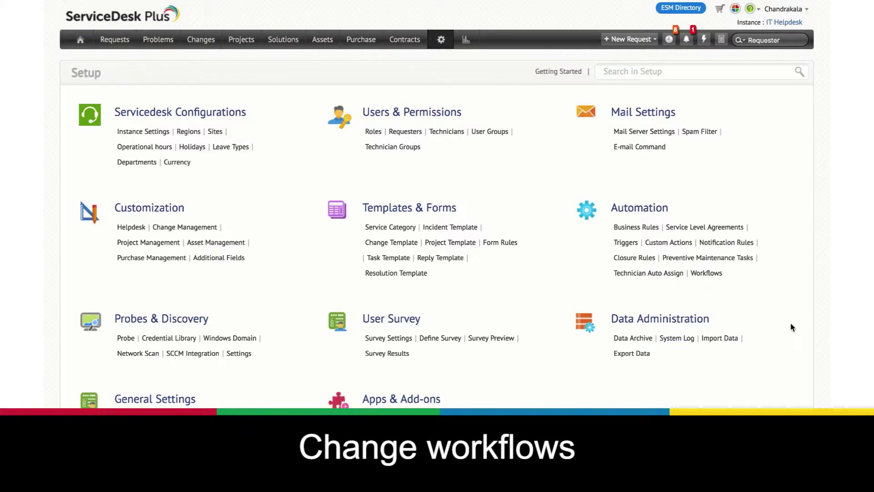
# Step: Start a new change workflow and add a Planning stage with the statuses Approved, Planning In Progress and Rejected
pyautogui.click(706, 273)
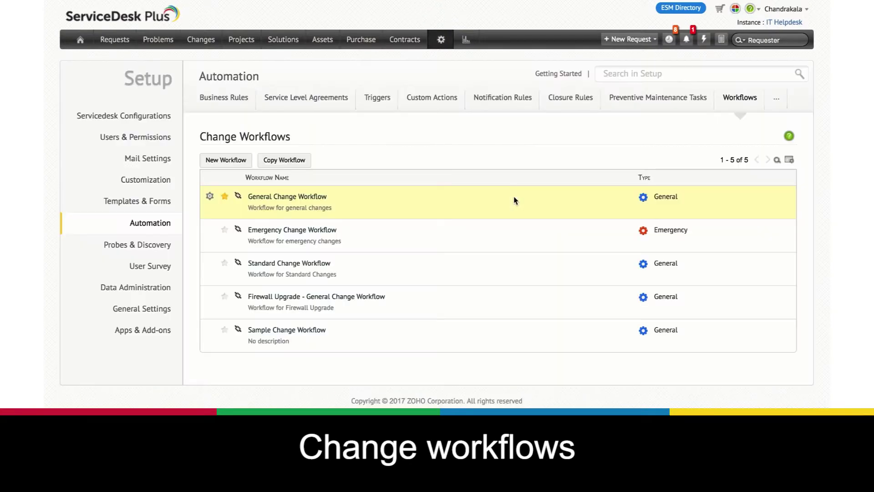
pyautogui.click(224, 161)
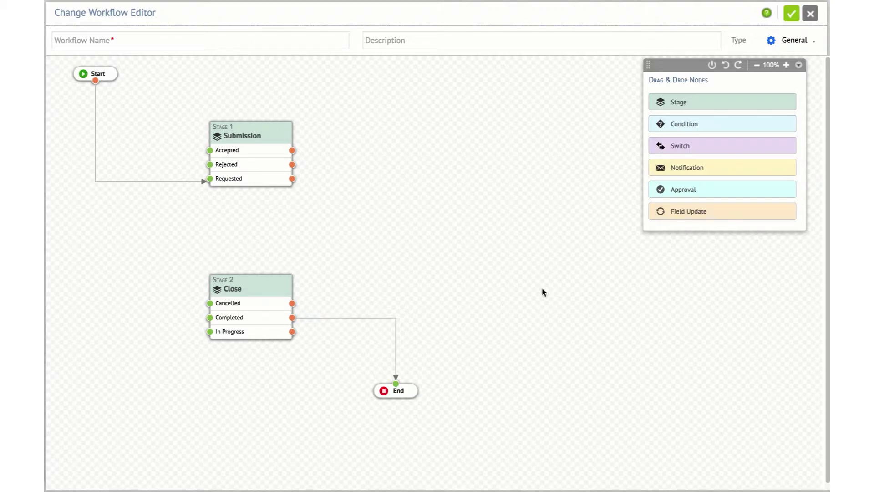
pyautogui.moveTo(681, 102); pyautogui.dragTo(444, 119)
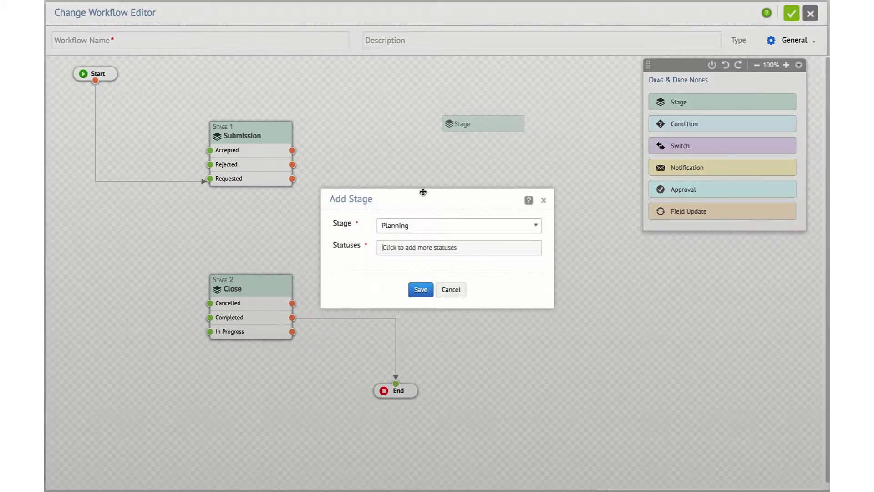
pyautogui.click(432, 247)
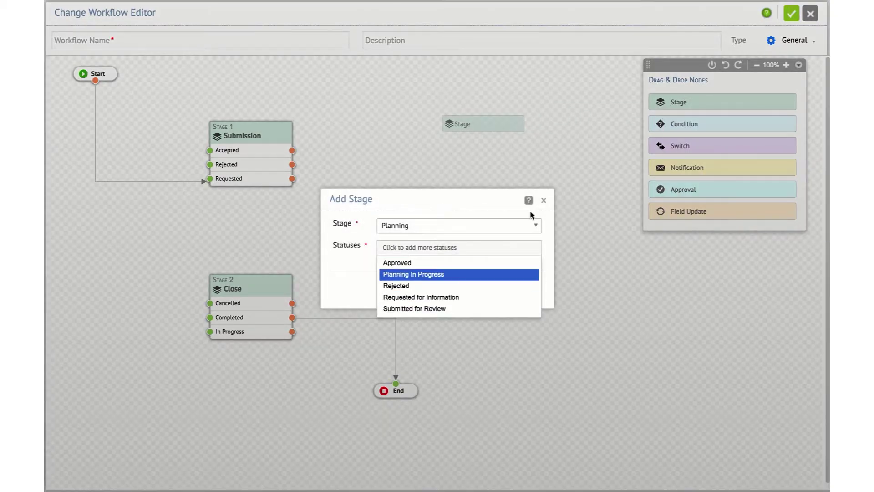
pyautogui.click(463, 264)
pyautogui.click(452, 266)
pyautogui.click(445, 279)
pyautogui.click(446, 282)
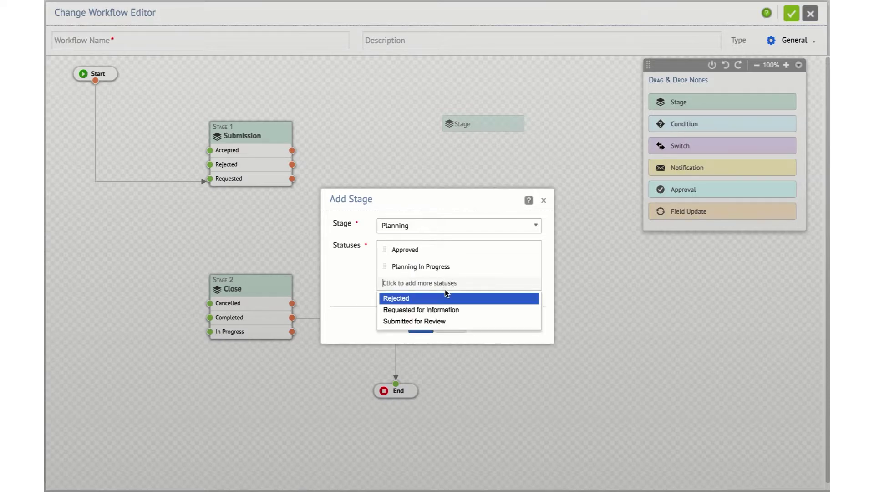
pyautogui.click(437, 297)
pyautogui.click(421, 342)
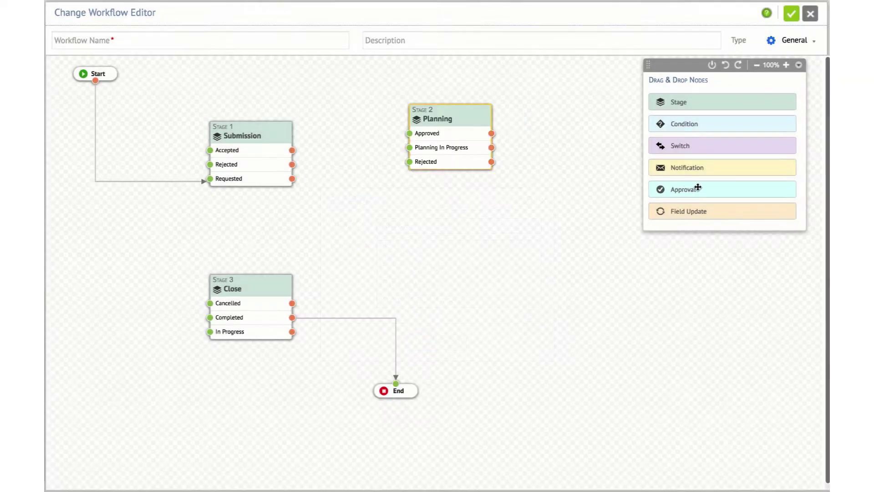
# Step: Add an approval node named "Change Approval" that waits for anyone to approve, with the CAB Demo member as approver
pyautogui.moveTo(690, 189); pyautogui.dragTo(363, 207)
pyautogui.write('C')
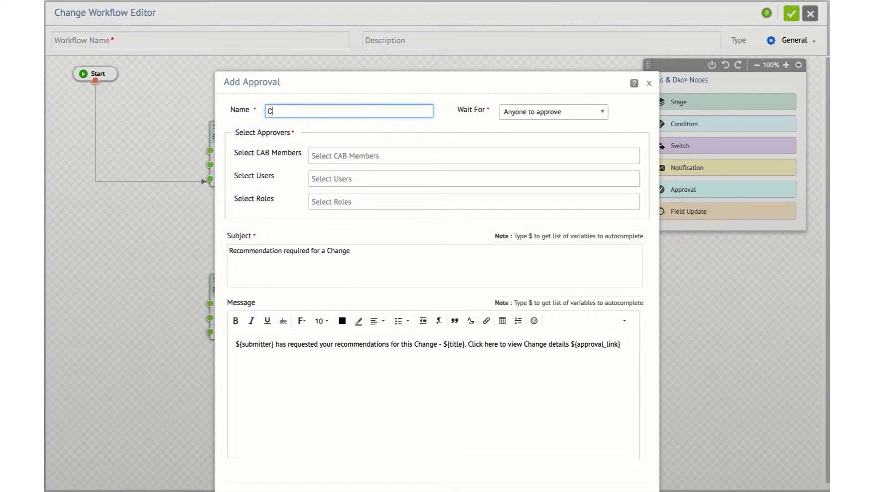
pyautogui.write('hange Approval')
pyautogui.click(537, 111)
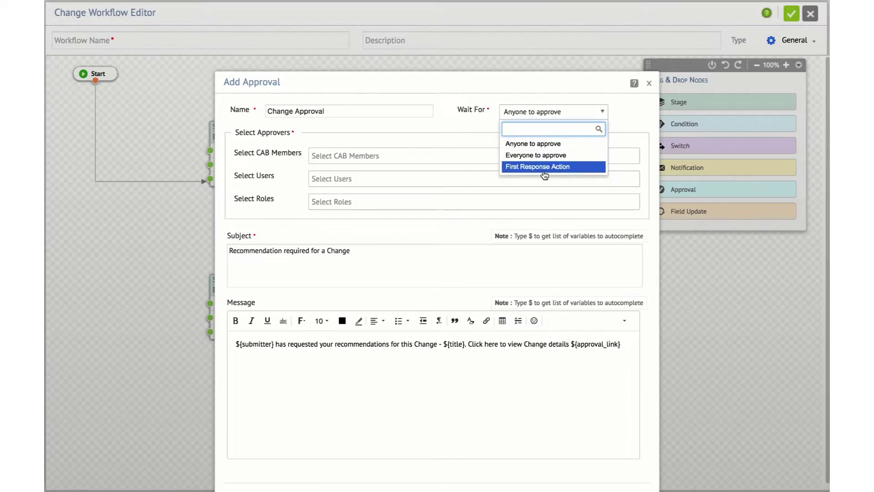
pyautogui.click(455, 123)
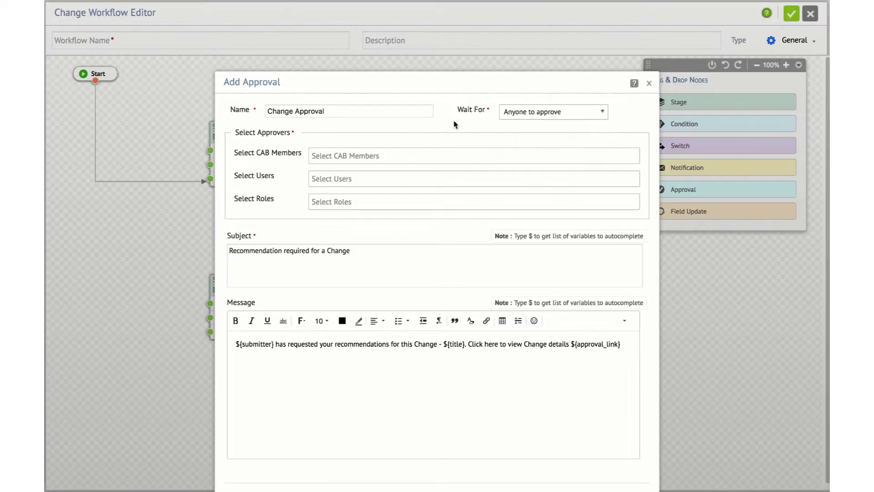
pyautogui.click(418, 156)
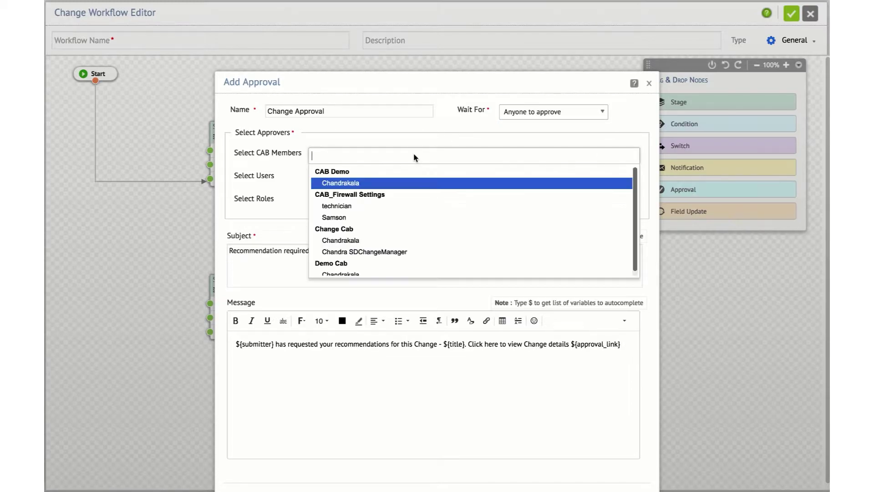
pyautogui.click(380, 184)
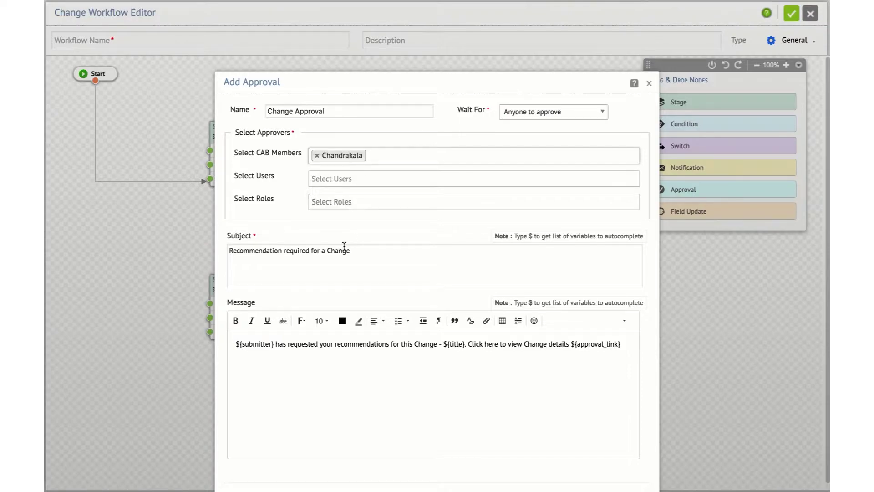
pyautogui.moveTo(408, 77); pyautogui.dragTo(405, 8)
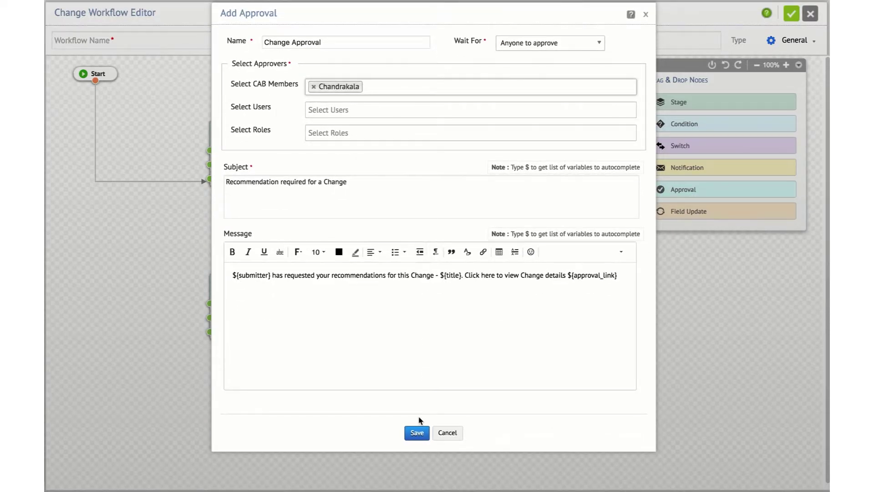
pyautogui.click(418, 433)
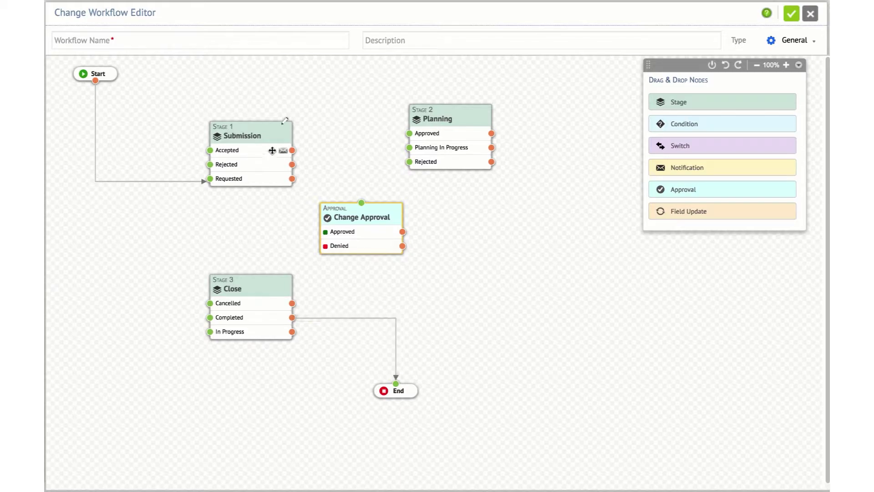
# Step: Connect the Submission stage's Accepted status to Change Approval, and that node's Approved outcome to the Planning stage's Approved status
pyautogui.moveTo(292, 151); pyautogui.dragTo(362, 202)
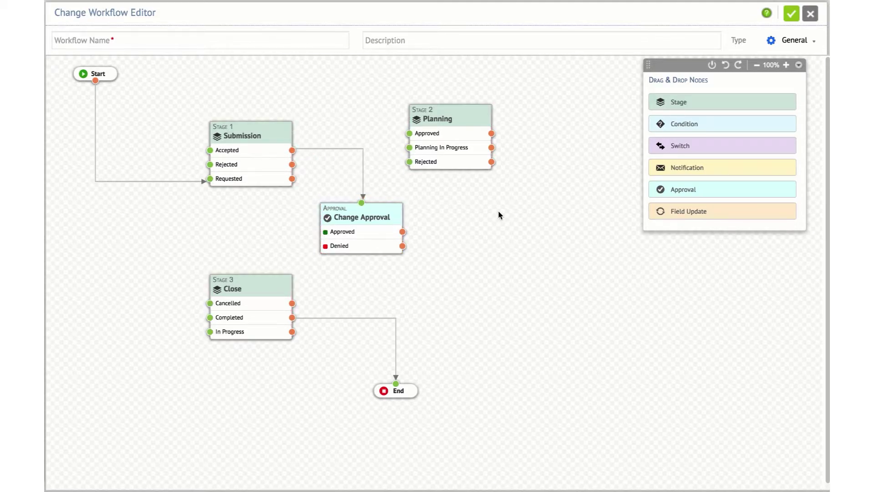
pyautogui.moveTo(403, 232); pyautogui.dragTo(401, 133)
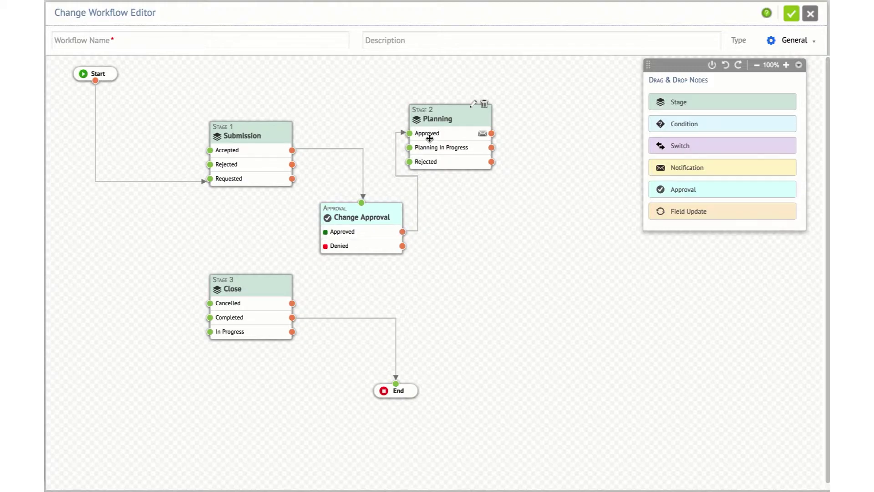
# Step: Try to connect Change Approval's Denied outcome to the Cancelled status of the Close stage
pyautogui.moveTo(402, 245); pyautogui.dragTo(204, 304)
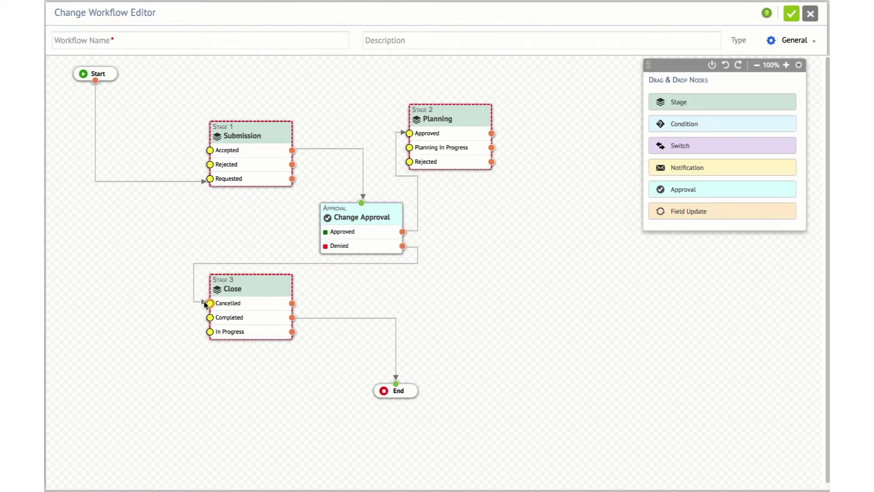
pyautogui.click(416, 256)
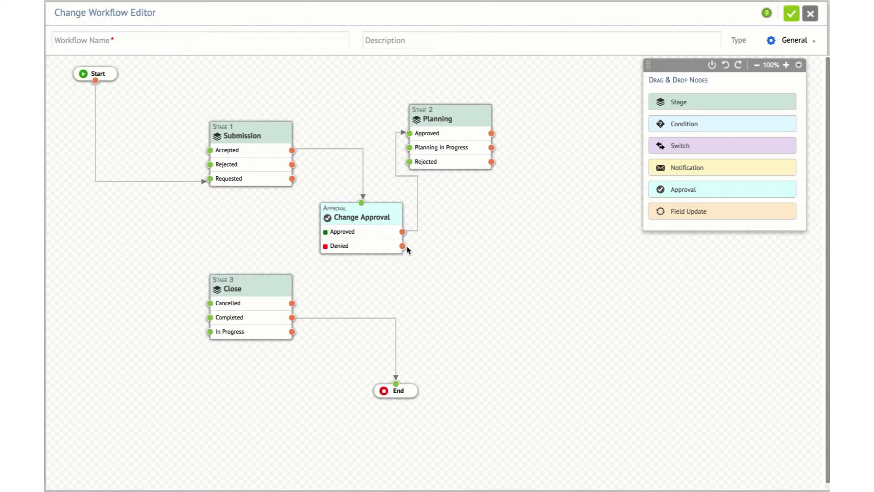
# Step: Connect Change Approval's Denied outcome to the Planning stage's Rejected status, and close the workflow editor without saving
pyautogui.moveTo(402, 246); pyautogui.dragTo(408, 168)
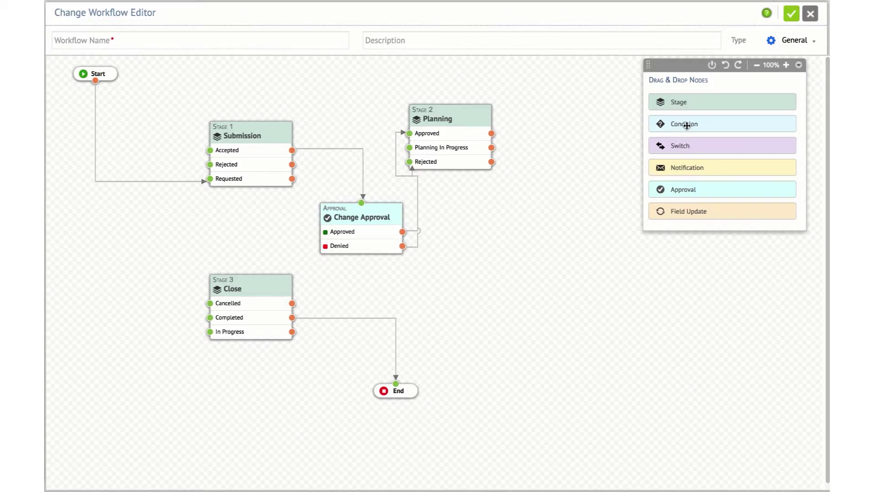
pyautogui.click(811, 14)
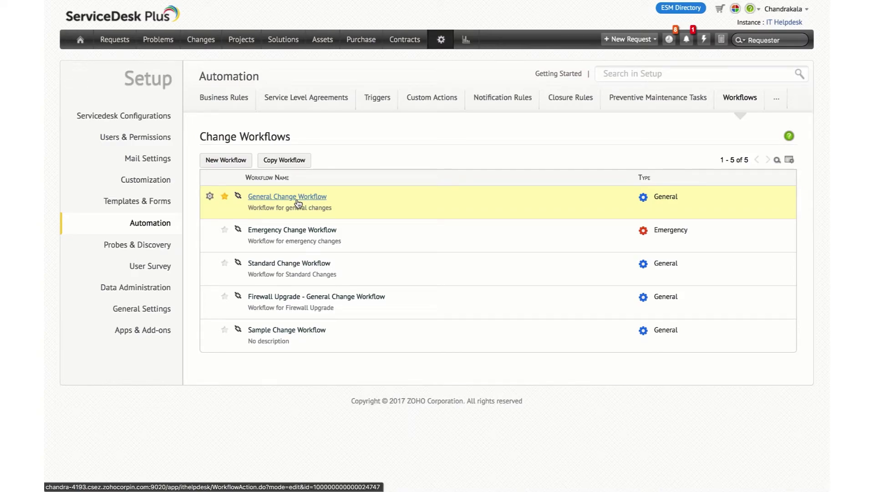
# Step: Open the General Change Workflow and examine its stages and the connections from Submission through Close
pyautogui.click(298, 200)
pyautogui.scroll(-1, 297, 198)
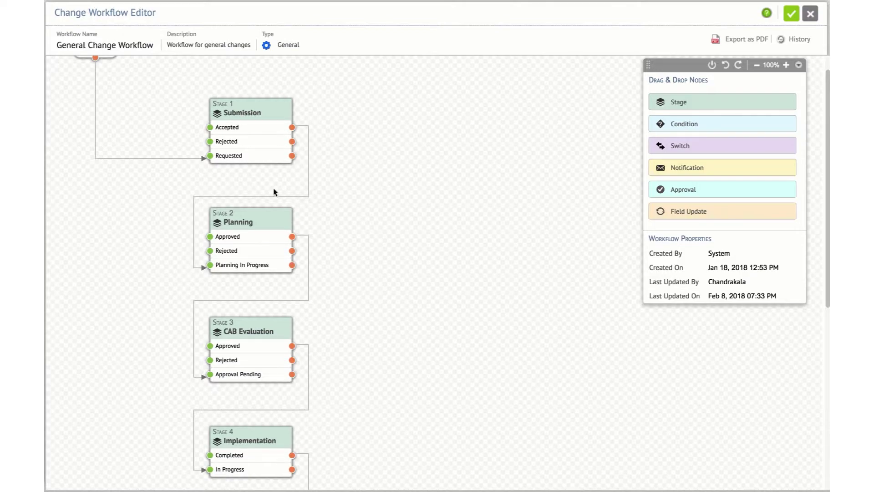
pyautogui.scroll(-1, 141, 272)
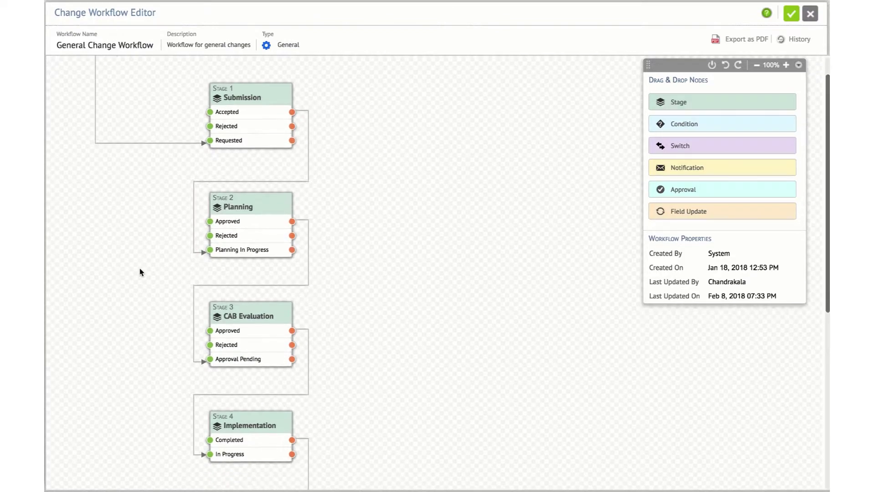
pyautogui.scroll(-2, 141, 272)
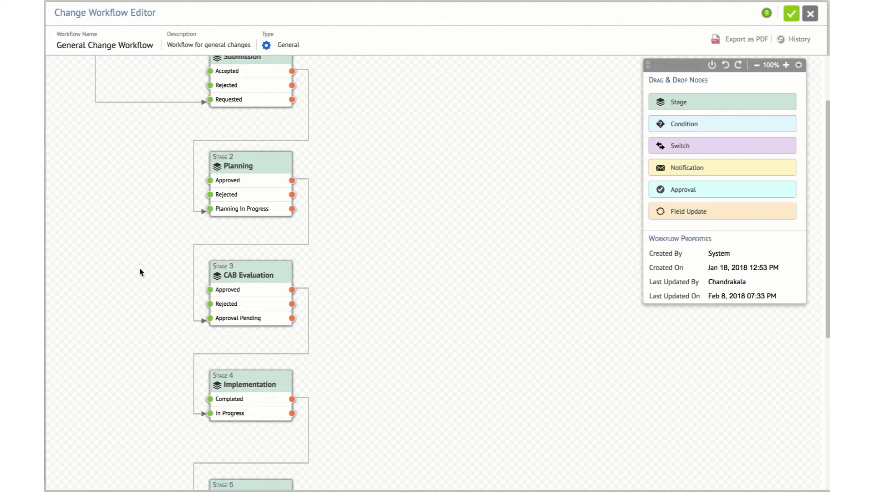
pyautogui.scroll(-7, 139, 272)
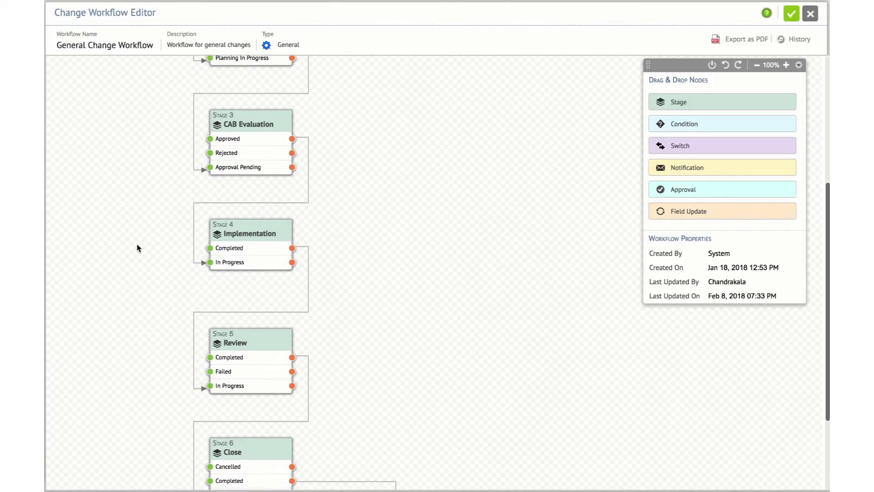
pyautogui.scroll(5, 137, 248)
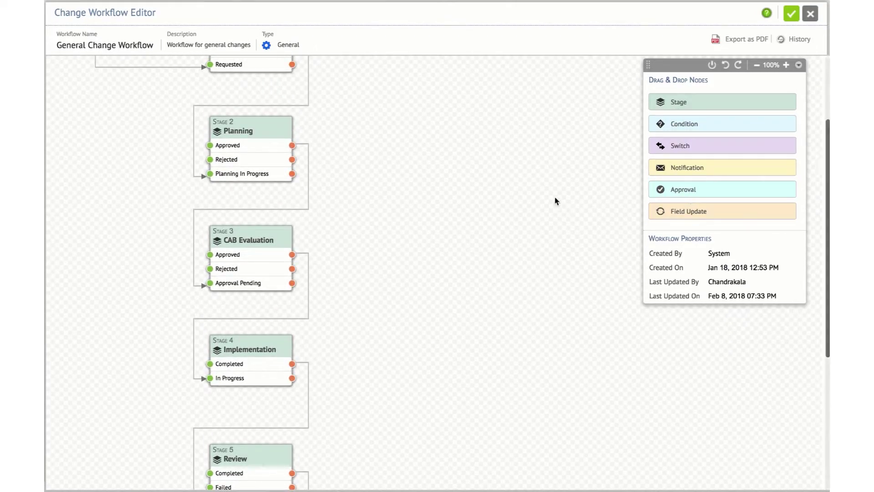
pyautogui.scroll(5, 556, 199)
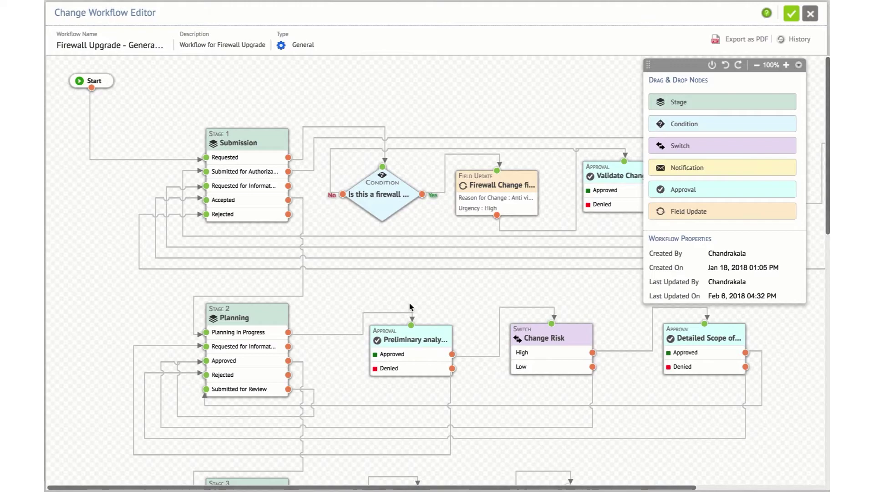
# Step: Examine the Firewall Upgrade workflow's conditions, field updates, approvals and switches around the Submission and Planning stages
pyautogui.hscroll(2, 410, 306)
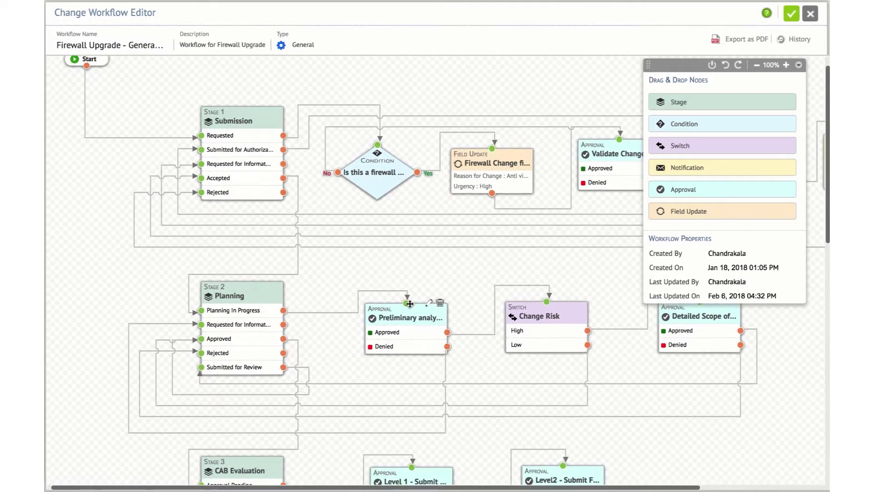
pyautogui.hscroll(2, 410, 307)
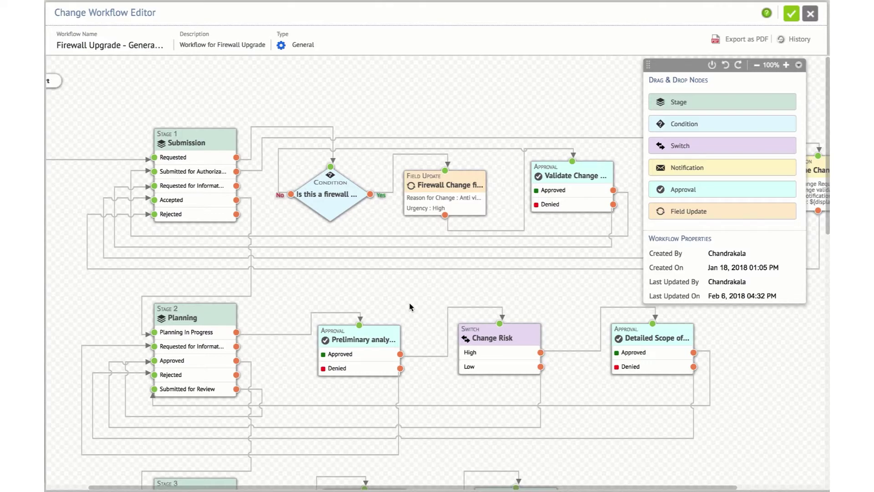
pyautogui.hscroll(4, 410, 306)
pyautogui.scroll(-1, 409, 306)
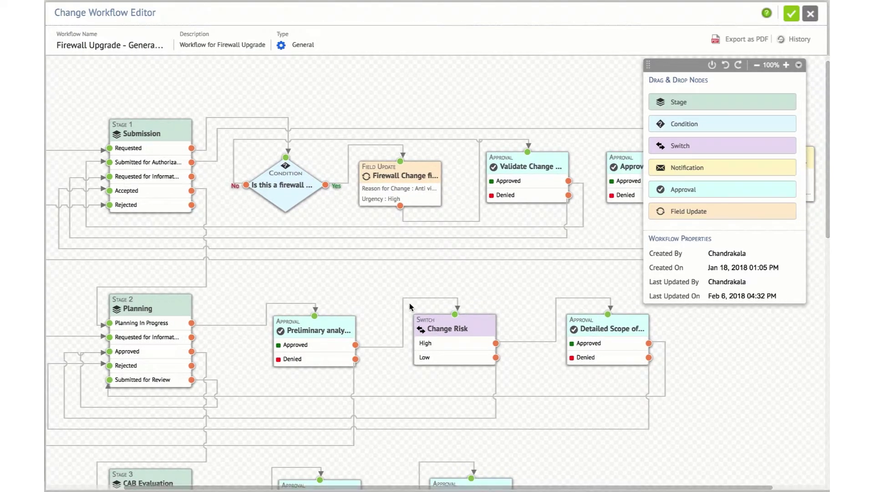
pyautogui.hscroll(-1, 410, 307)
pyautogui.scroll(1, 410, 306)
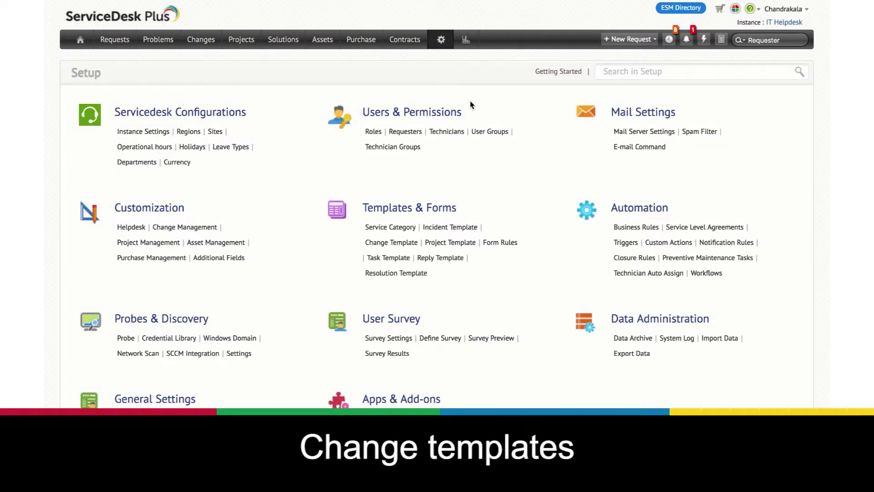
# Step: Start a new change template named "Change template 1" with type General and the General Change Workflow
pyautogui.click(406, 248)
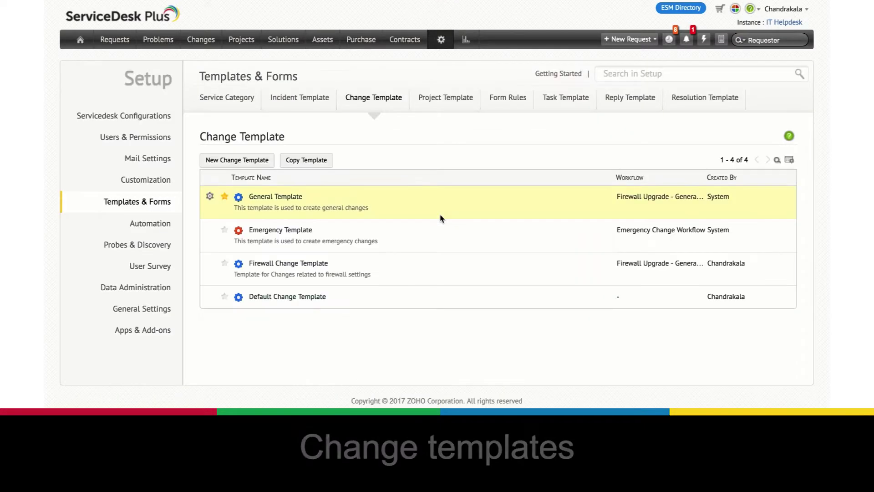
pyautogui.click(239, 166)
pyautogui.click(250, 105)
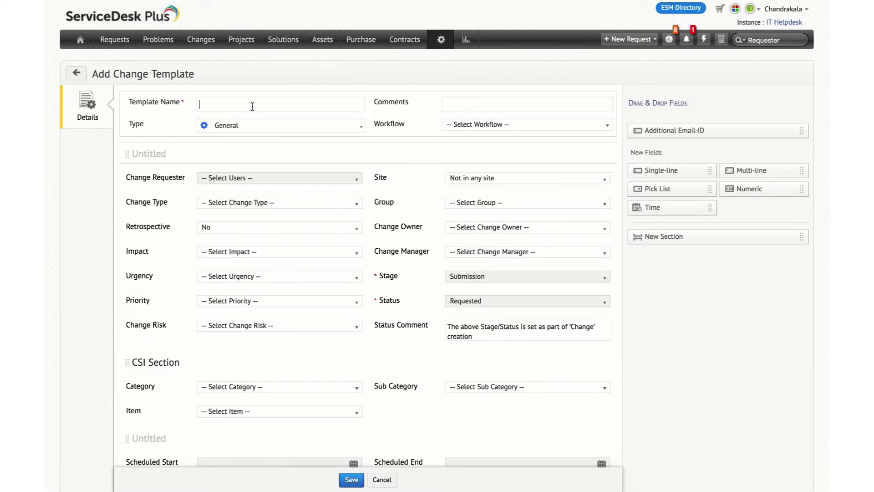
pyautogui.write('Change template 1')
pyautogui.click(266, 130)
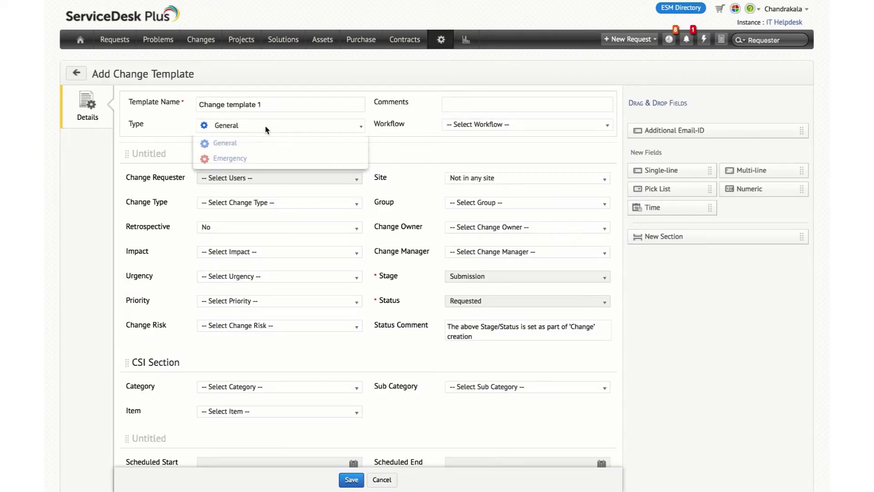
pyautogui.click(86, 180)
pyautogui.click(459, 126)
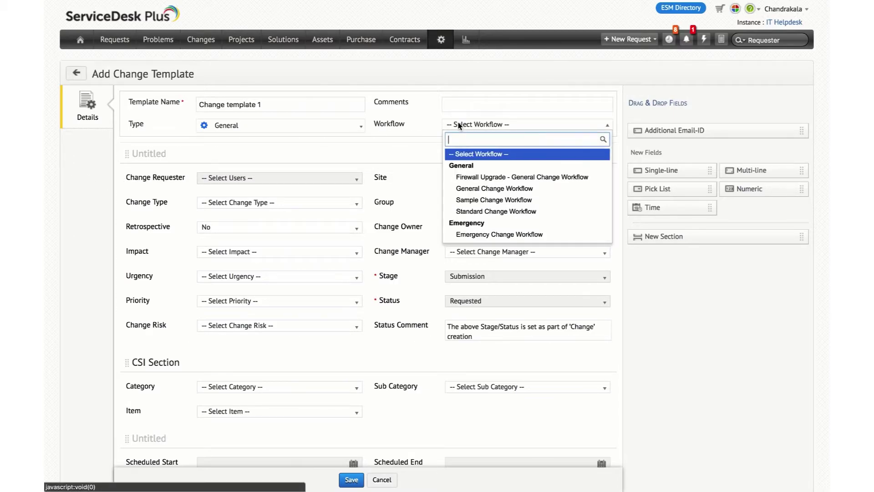
pyautogui.click(494, 188)
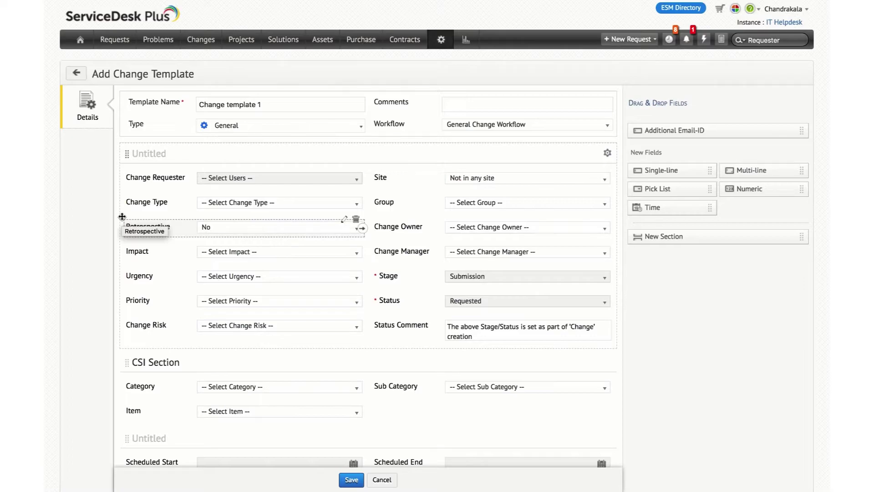
# Step: Add a new section above the CSI Section in the change template and save the template
pyautogui.scroll(-1, 122, 217)
pyautogui.scroll(-2, 207, 162)
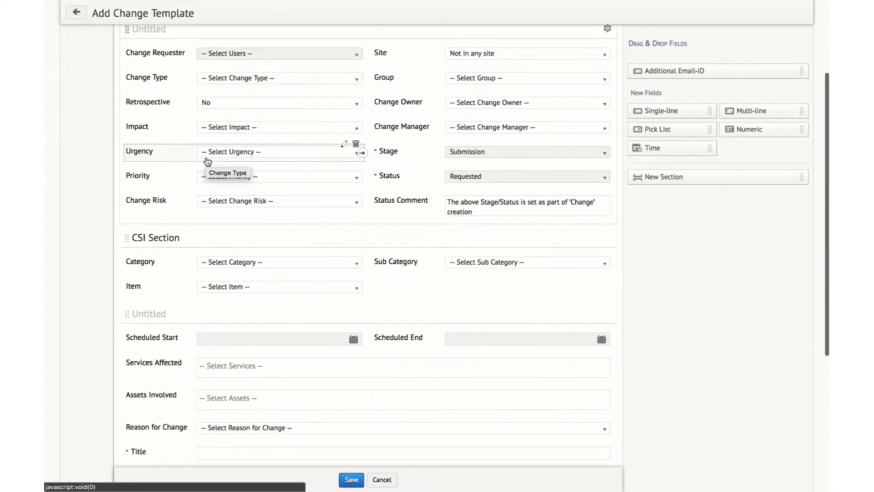
pyautogui.scroll(3, 207, 161)
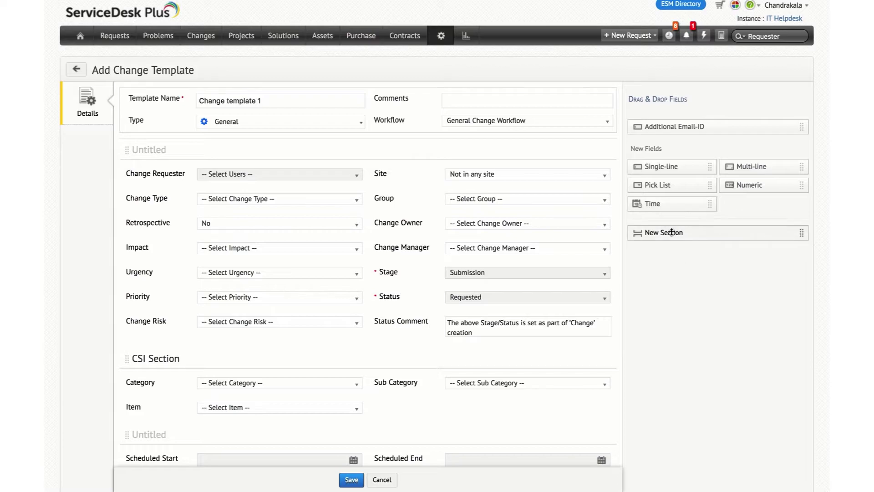
pyautogui.moveTo(668, 233); pyautogui.dragTo(287, 363)
pyautogui.scroll(-2, 287, 363)
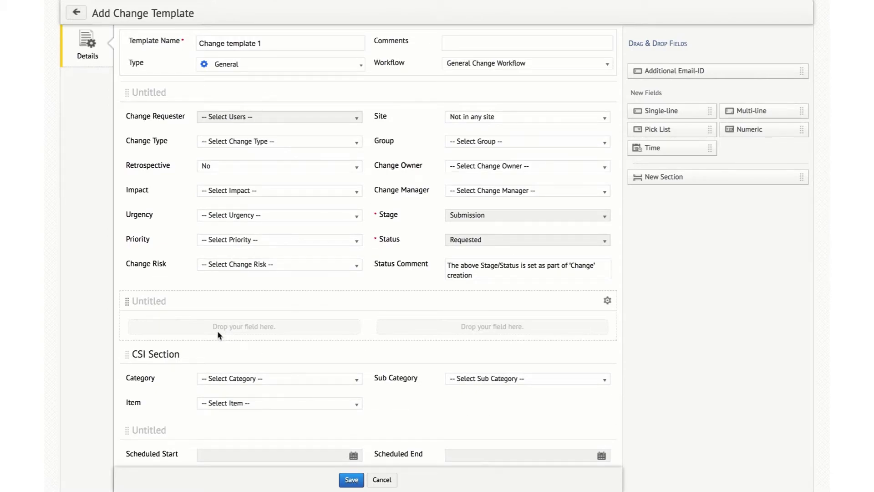
pyautogui.scroll(-8, 593, 312)
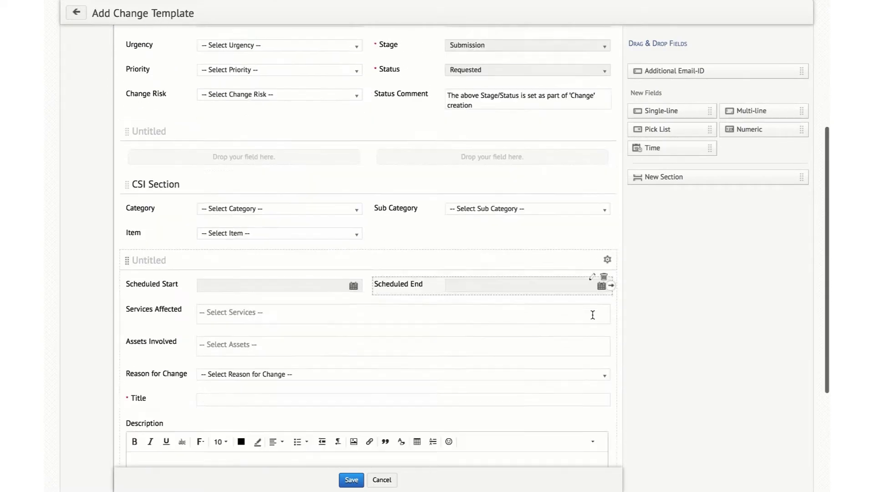
pyautogui.click(351, 450)
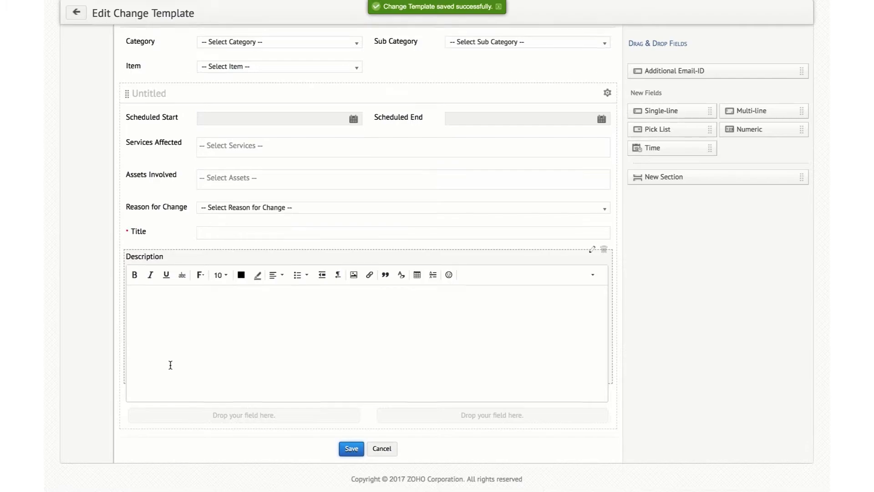
# Step: Review the roles assigned in the change template and open the form for adding a new role
pyautogui.click(86, 80)
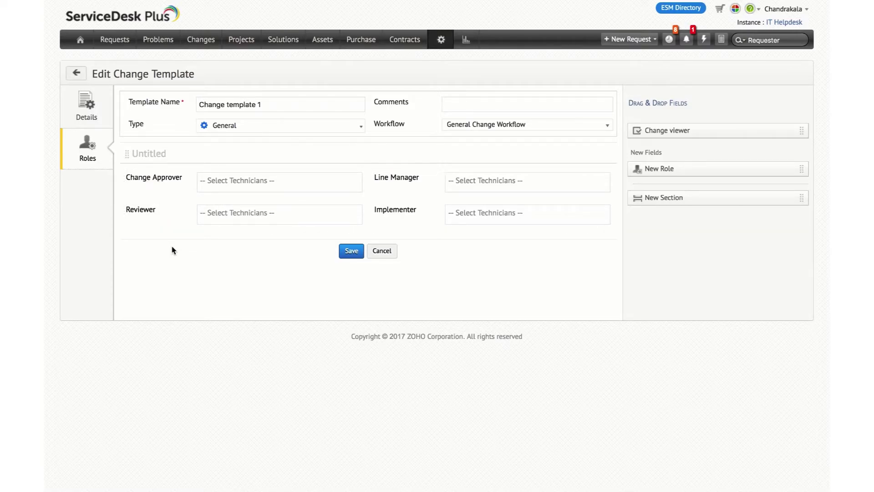
pyautogui.moveTo(168, 194)
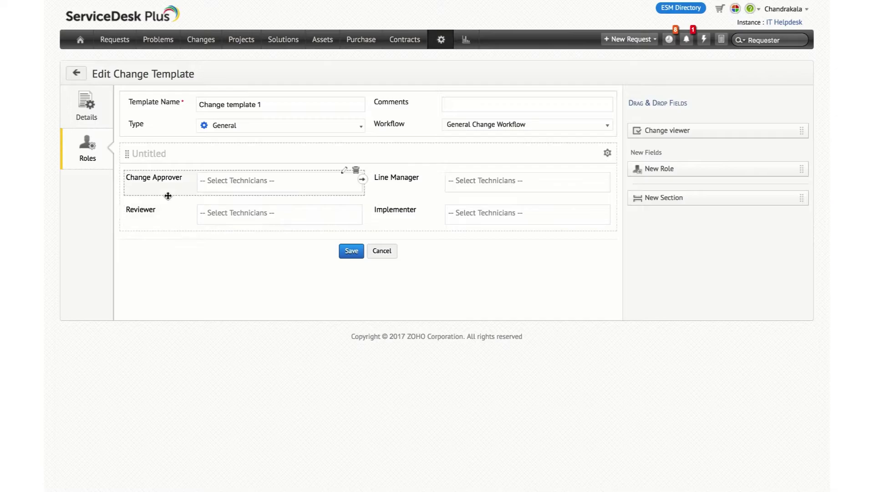
pyautogui.moveTo(146, 211)
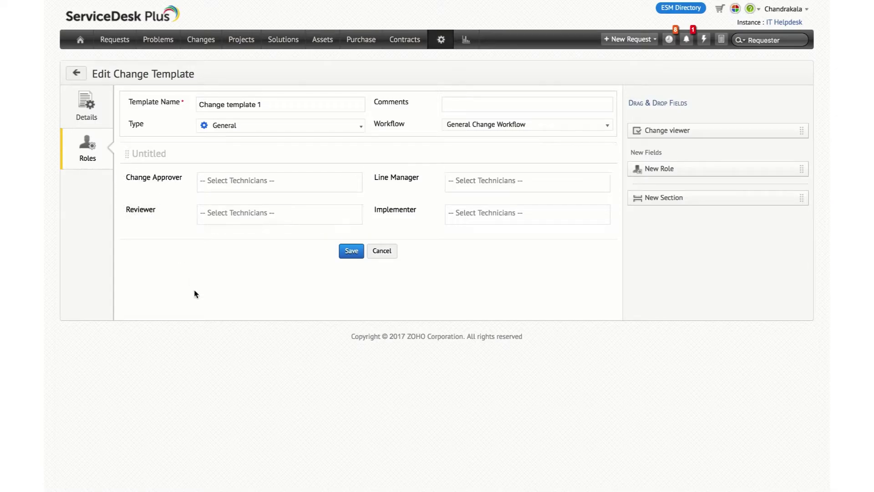
pyautogui.moveTo(414, 211)
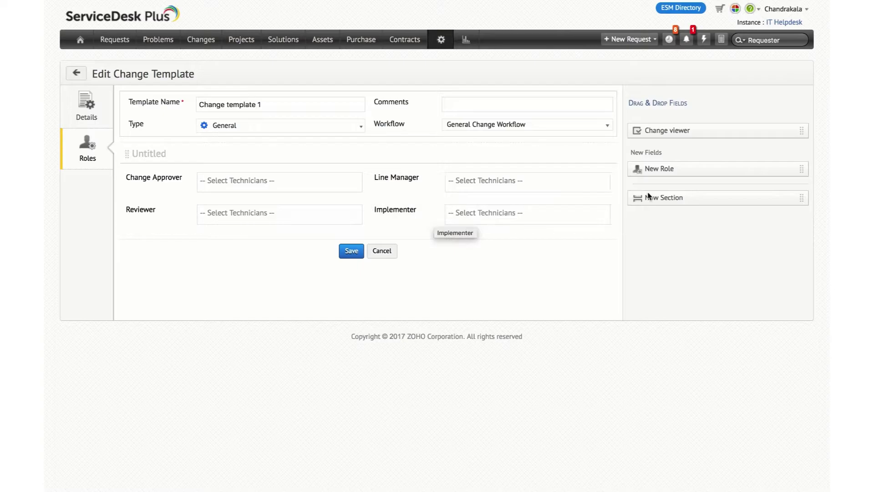
pyautogui.moveTo(670, 168); pyautogui.dragTo(487, 214)
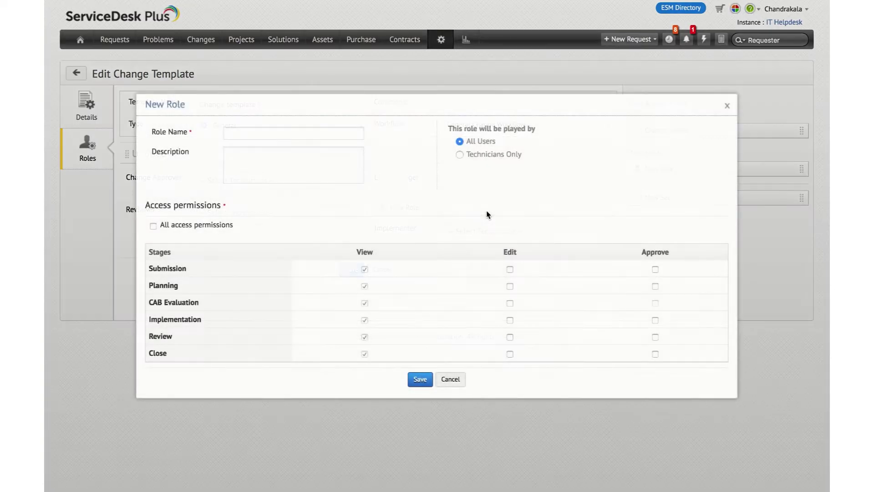
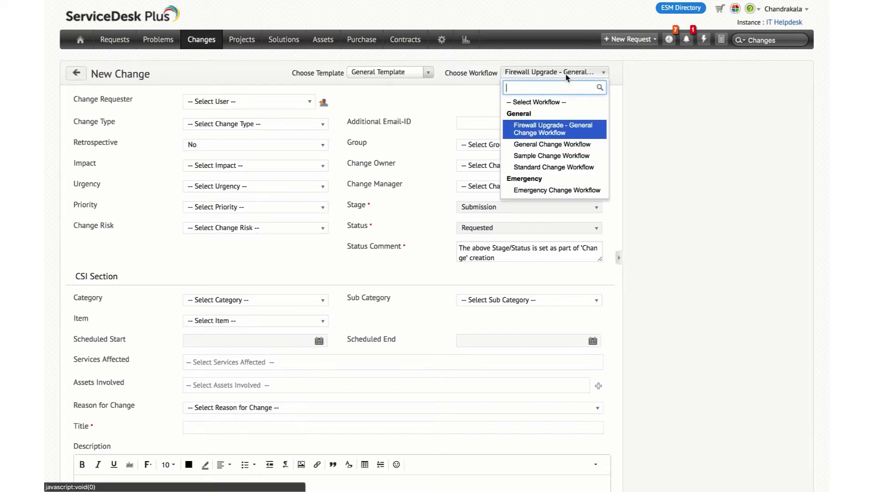
# Step: Give the new change the General Change Workflow and select its change requester, change owner and change manager
pyautogui.click(560, 144)
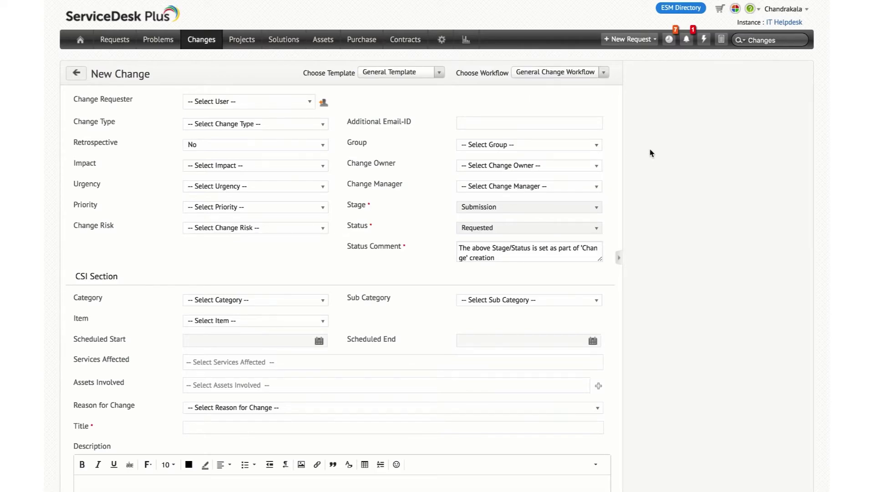
pyautogui.click(249, 101)
pyautogui.click(226, 163)
pyautogui.click(521, 165)
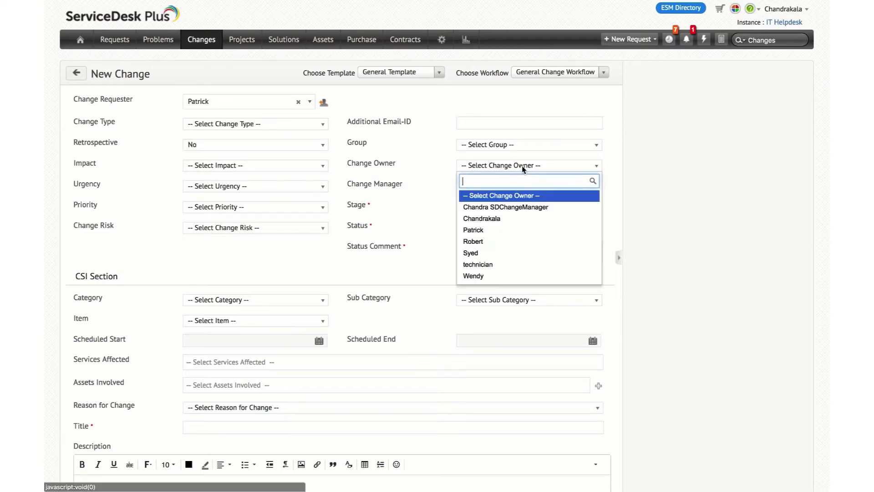
pyautogui.click(485, 218)
pyautogui.click(503, 186)
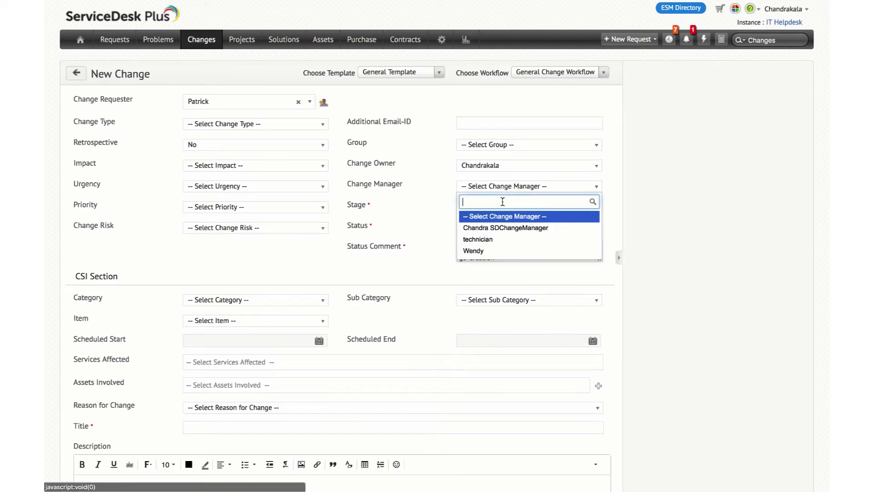
pyautogui.click(491, 227)
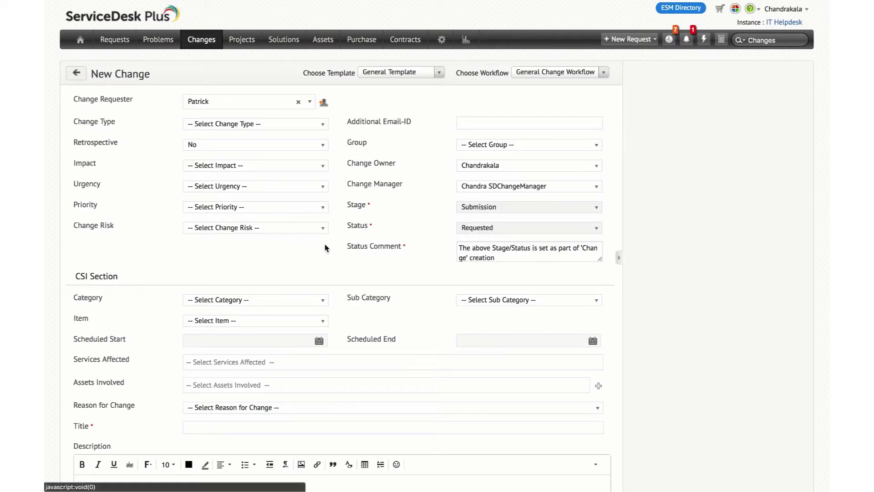
# Step: Set the new change's urgency to High
pyautogui.click(246, 186)
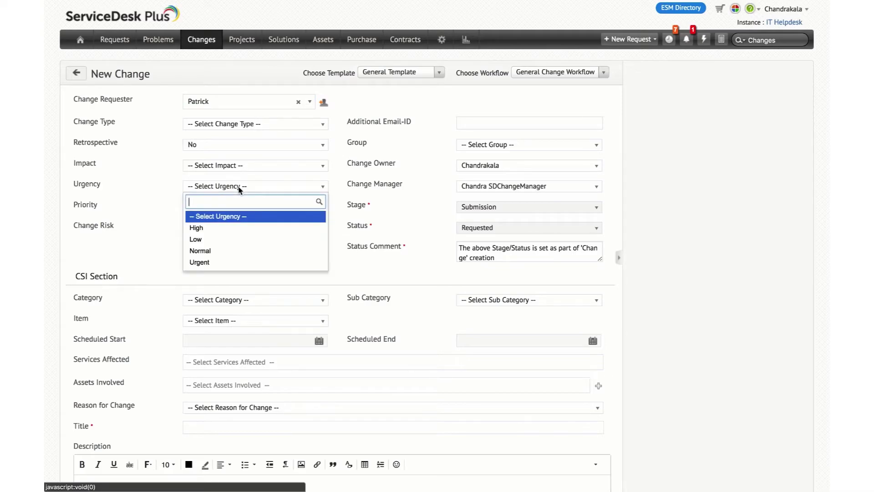
pyautogui.click(215, 228)
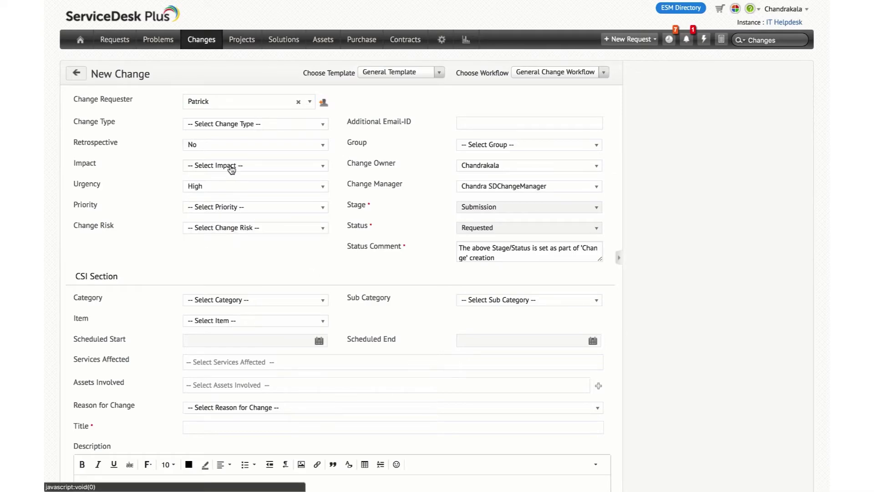
pyautogui.scroll(-3, 263, 233)
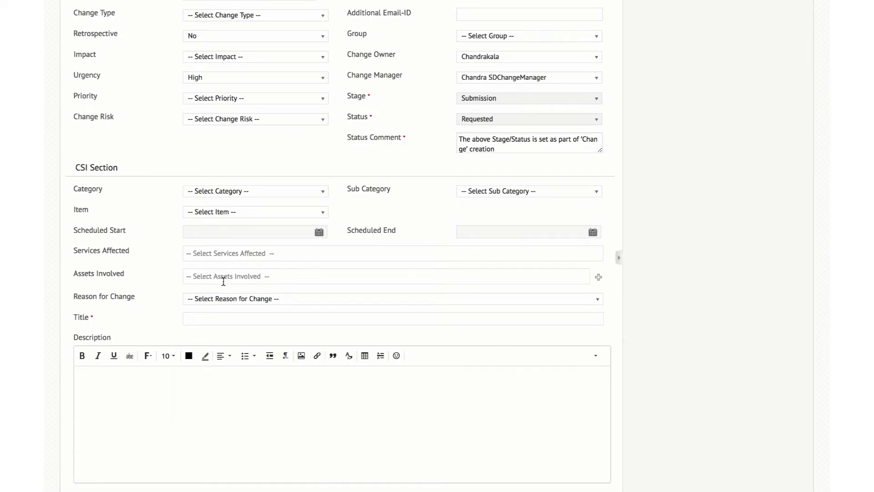
# Step: Set the reason for change to "Upgradations based on technology changes" and enter "Device Upgrade" as both title and description
pyautogui.click(261, 300)
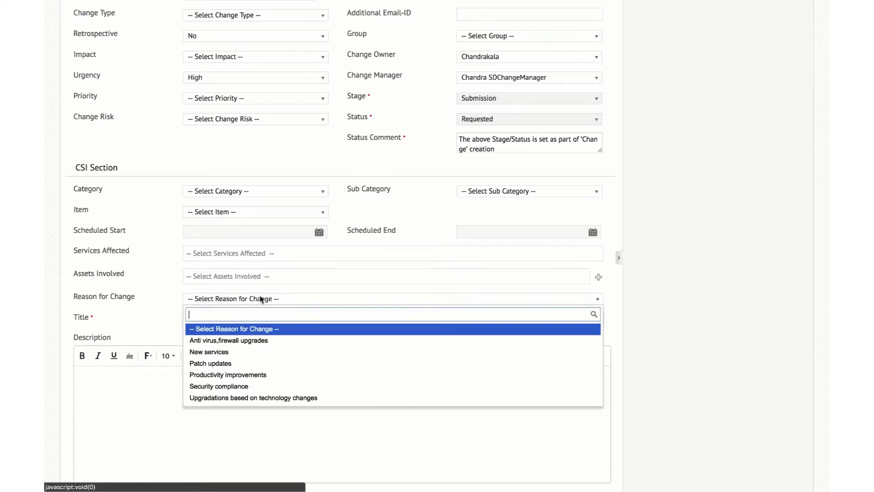
pyautogui.click(257, 399)
pyautogui.click(222, 320)
pyautogui.write('Dev')
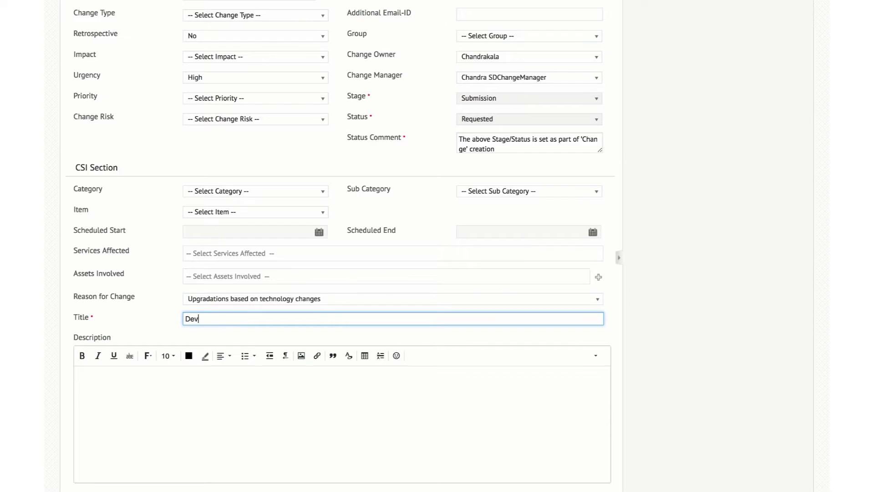
pyautogui.write('ice Upgrade')
pyautogui.click(190, 374)
pyautogui.scroll(-4, 173, 396)
pyautogui.write('Device Upgrade')
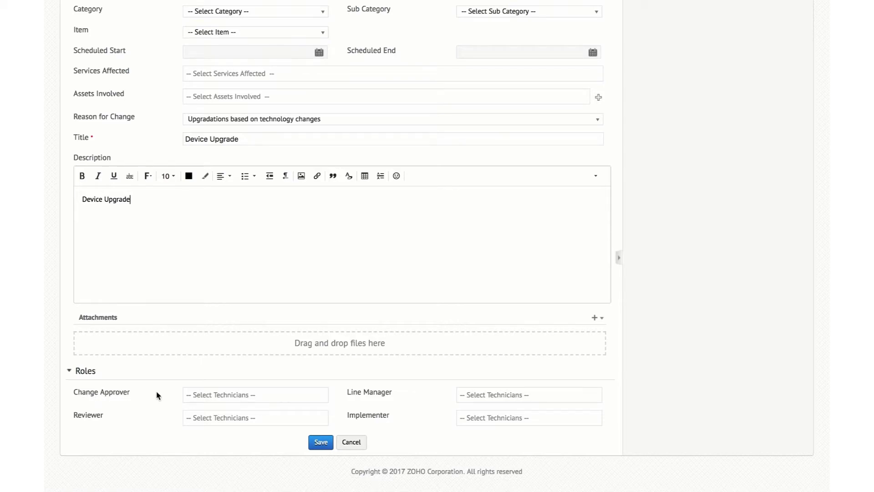
# Step: Assign technicians as the new change's change approver and reviewer, and save the change
pyautogui.click(207, 396)
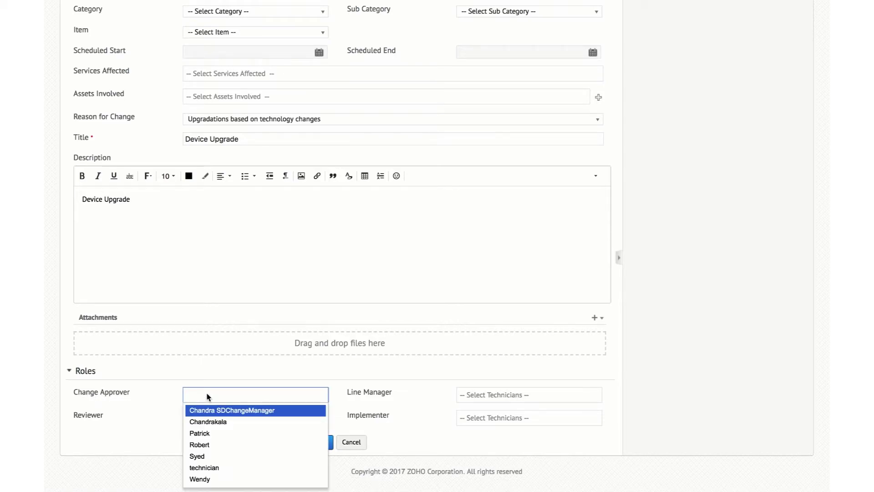
pyautogui.click(207, 422)
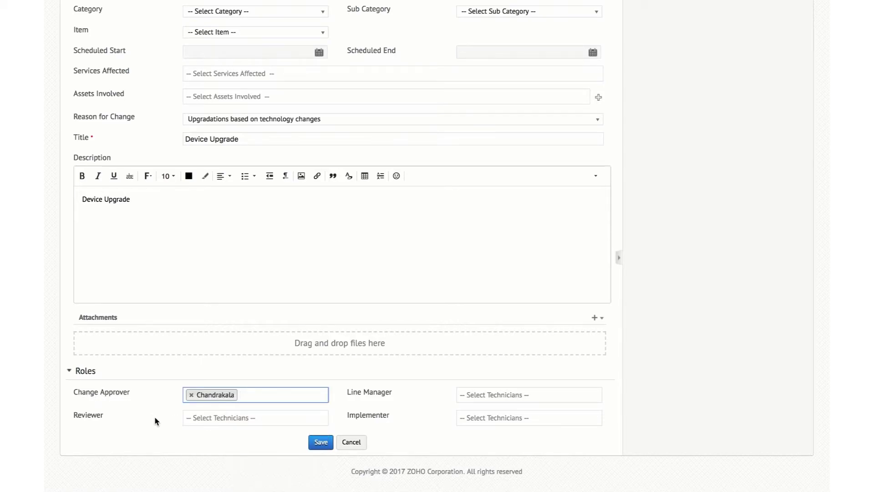
pyautogui.click(200, 417)
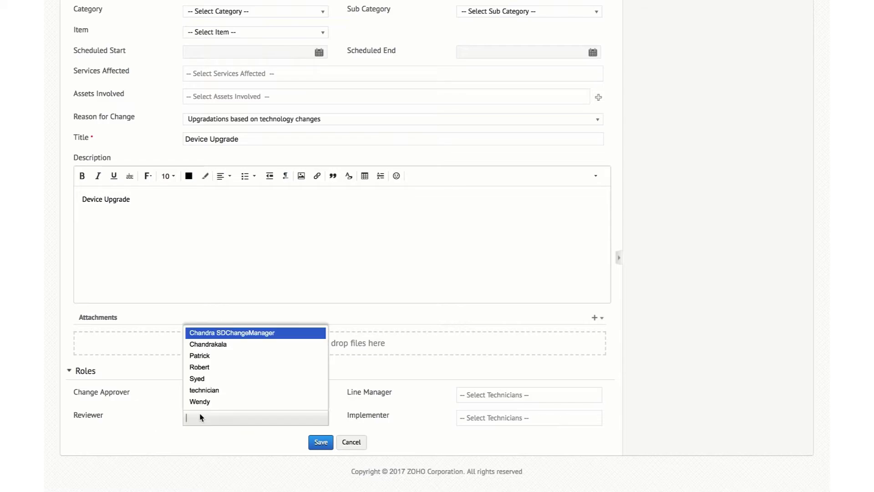
pyautogui.click(209, 354)
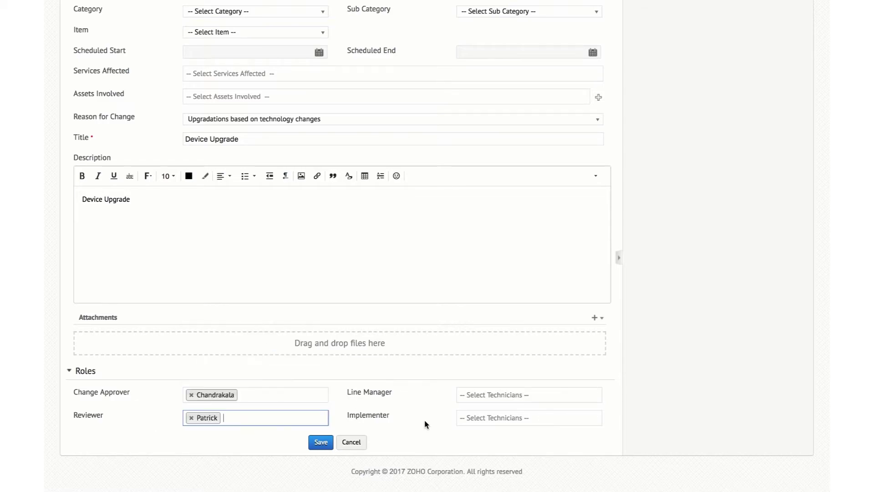
pyautogui.click(321, 442)
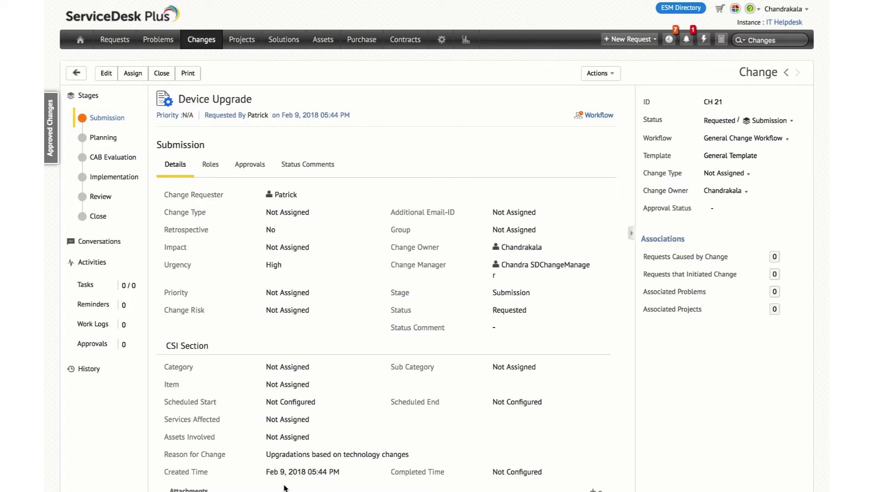
# Step: View the change's workflow diagram, and set the Submission stage's status to Accepted with the status comment "Accepted"
pyautogui.click(594, 114)
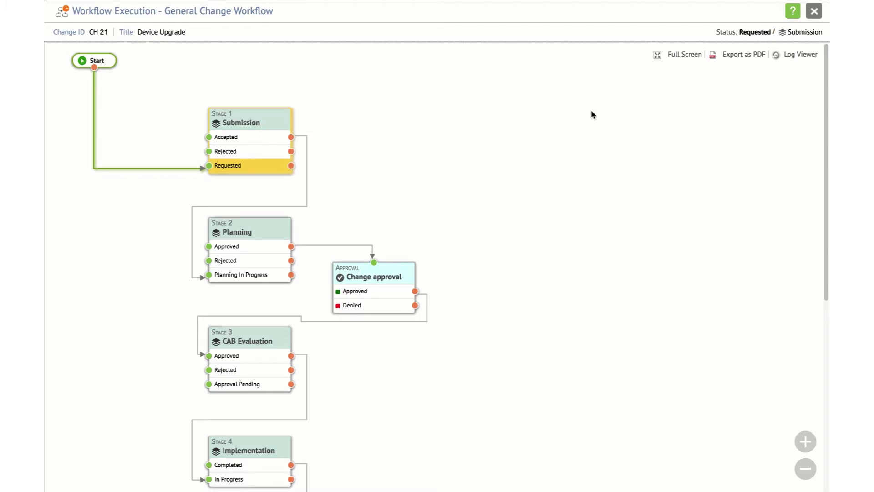
pyautogui.click(814, 13)
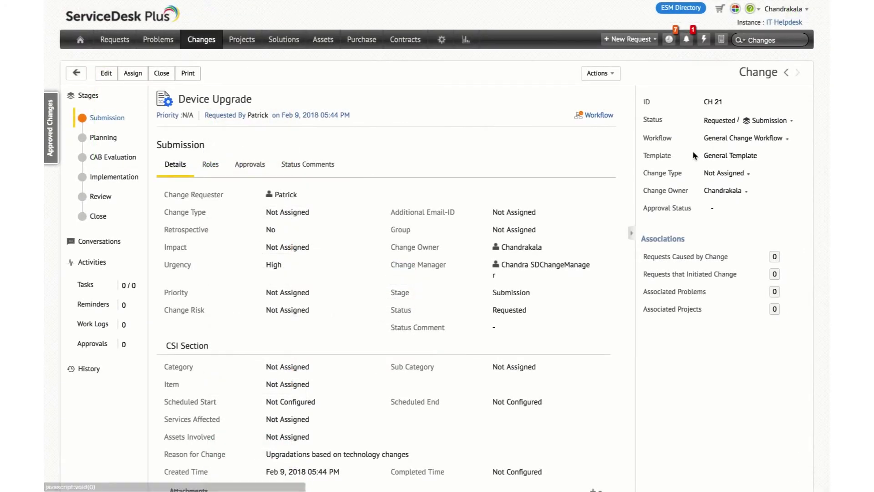
pyautogui.click(720, 121)
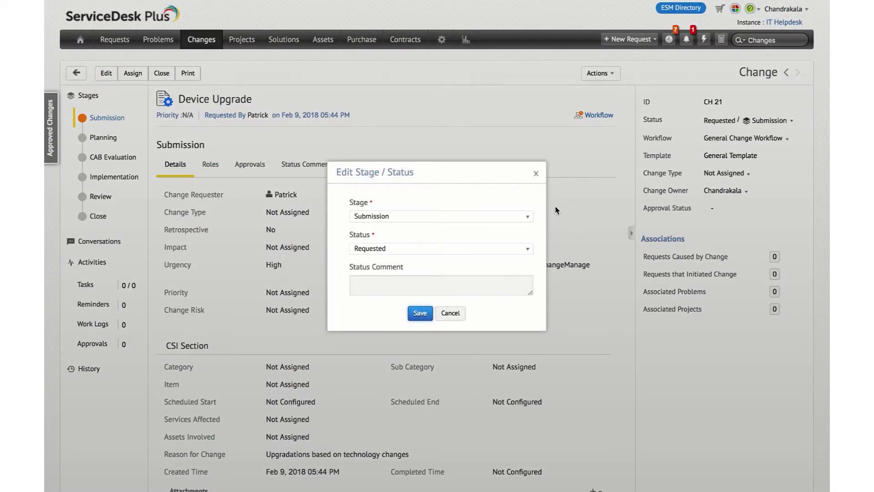
pyautogui.click(489, 249)
pyautogui.click(466, 278)
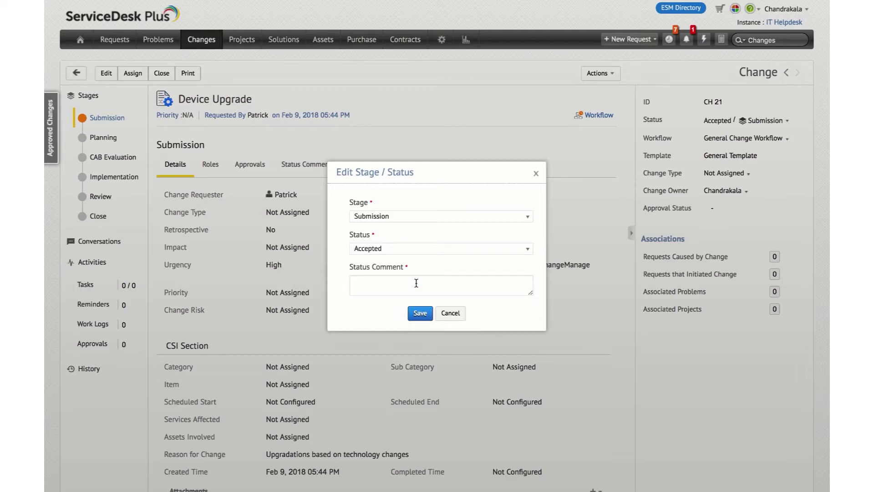
pyautogui.click(469, 285)
pyautogui.write('Accepted')
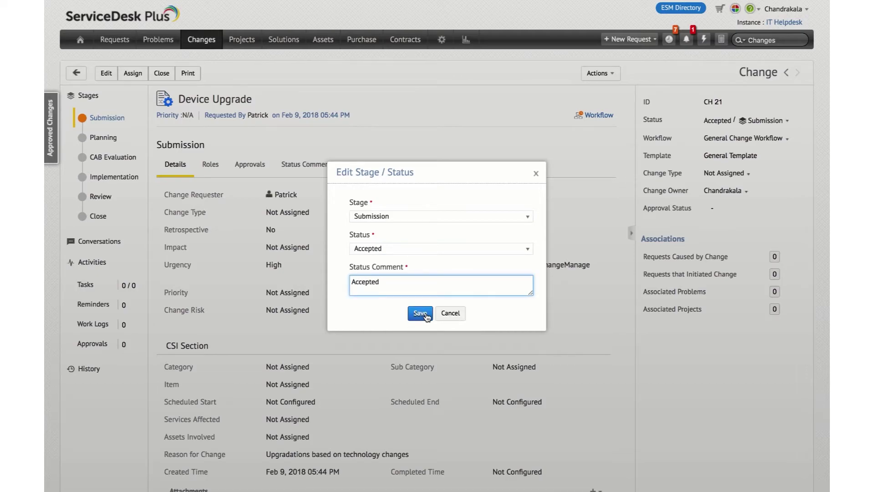
pyautogui.click(420, 313)
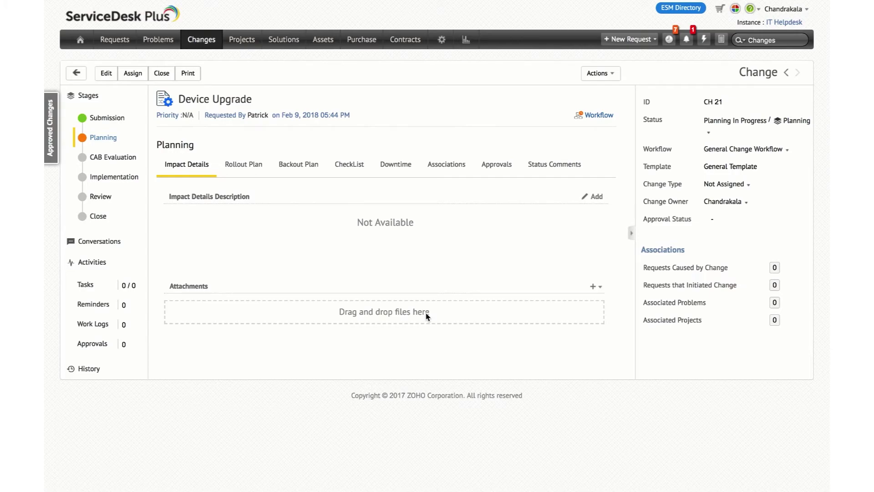
# Step: Set the Planning stage's status to Approved with the status comment "Approved"
pyautogui.click(731, 130)
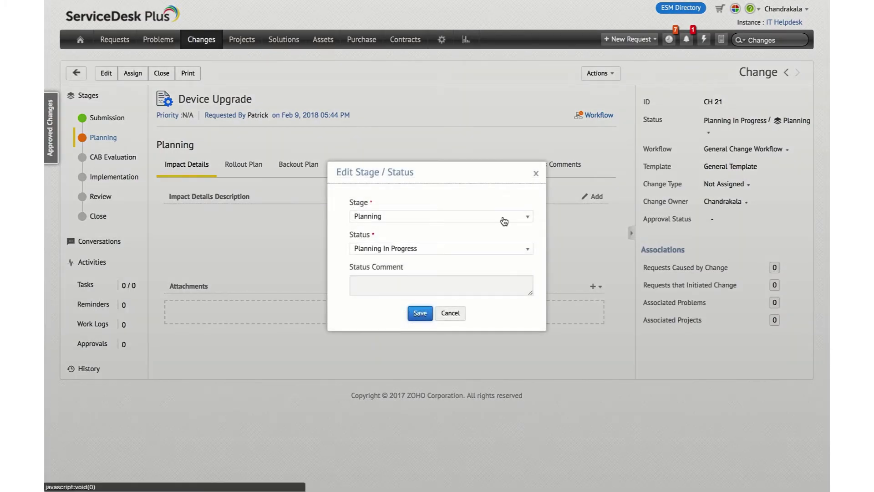
pyautogui.click(446, 249)
pyautogui.click(385, 278)
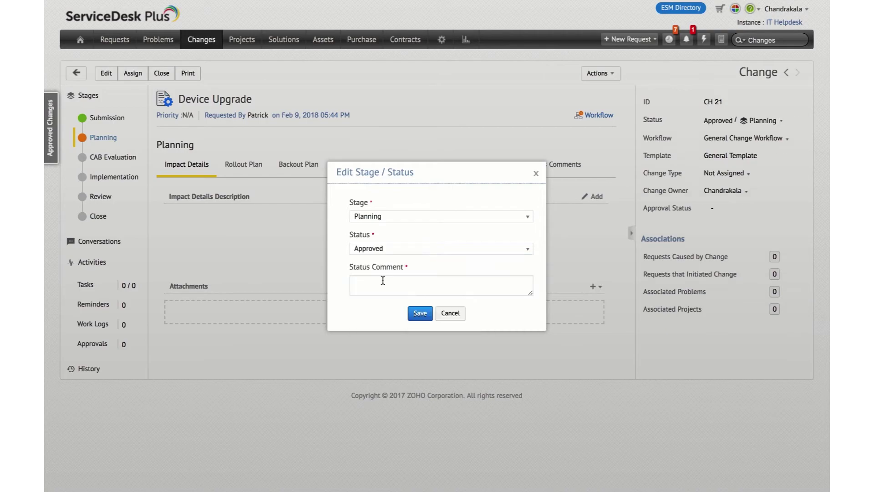
pyautogui.click(407, 281)
pyautogui.write('Approved')
pyautogui.click(419, 316)
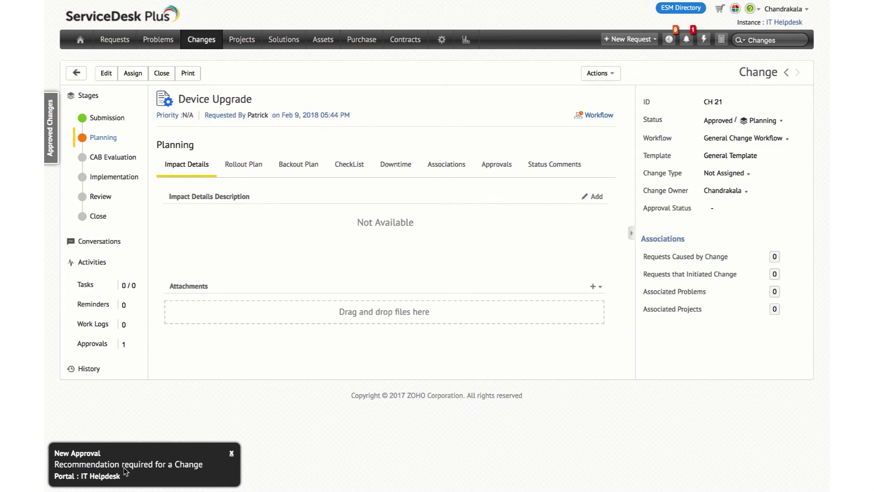
# Step: Review the Device Upgrade change's details among the pending approvals and approve it without a comment
pyautogui.click(669, 39)
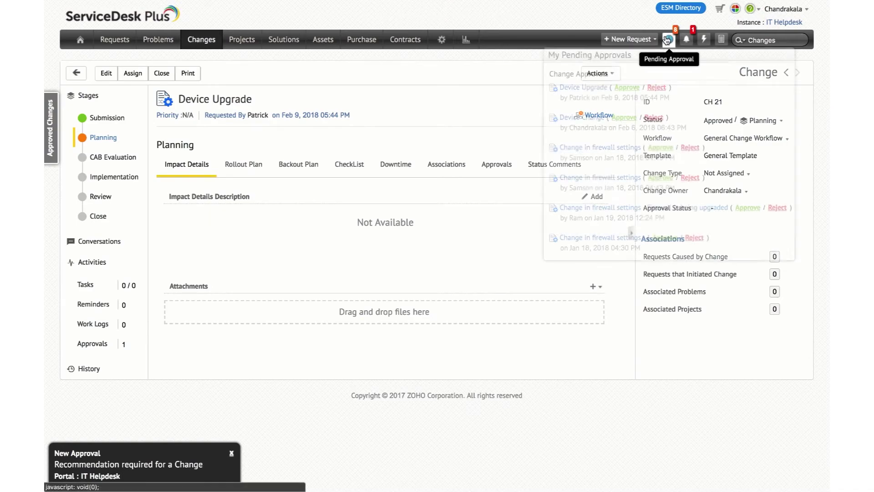
pyautogui.click(587, 88)
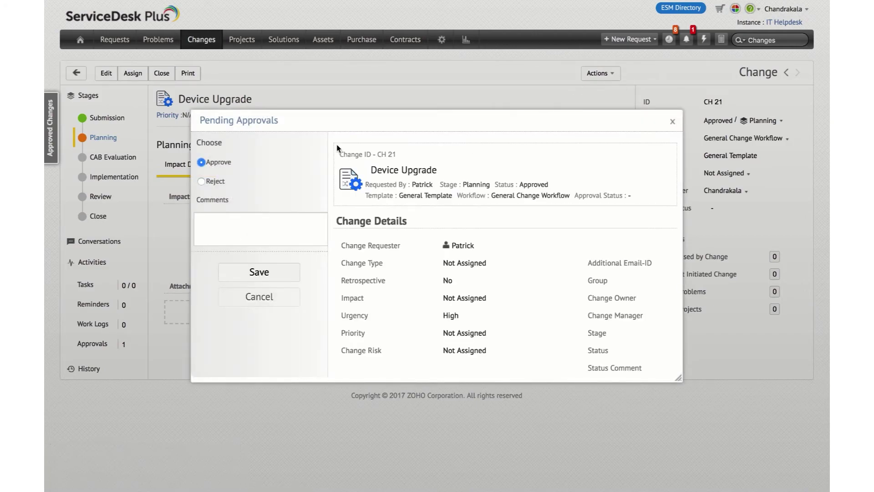
pyautogui.scroll(-12, 337, 170)
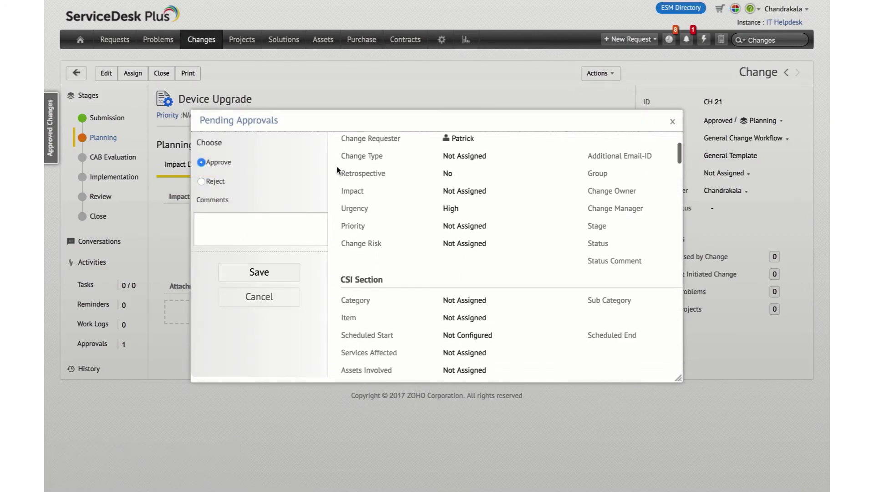
pyautogui.scroll(-3, 337, 170)
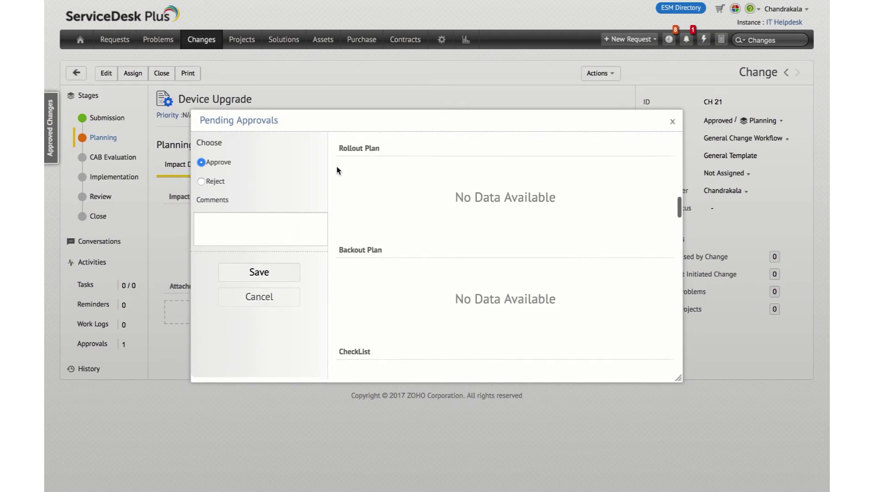
pyautogui.scroll(15, 337, 170)
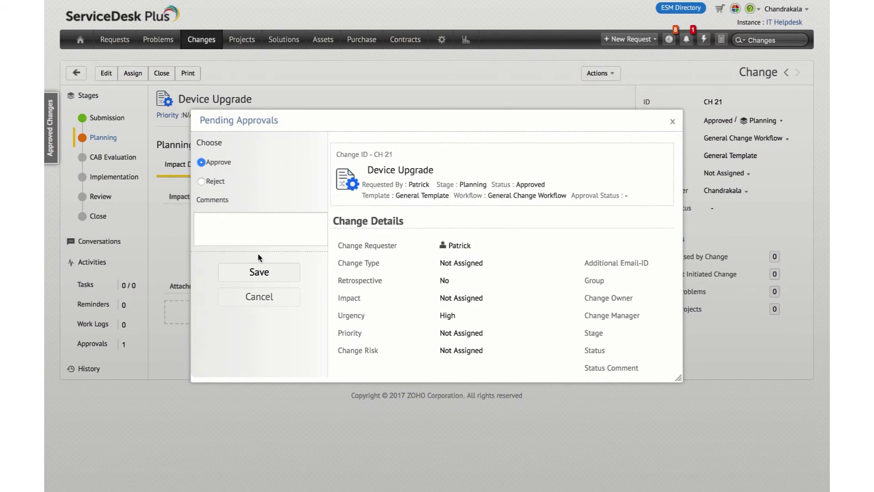
pyautogui.click(260, 272)
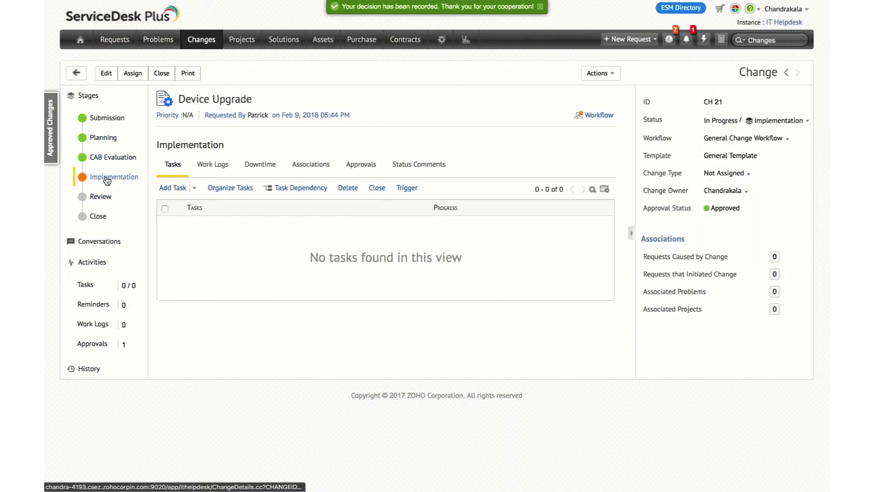
# Step: Examine the change's progress in the workflow diagram and the Implementation stage's associations, approvals and status comments
pyautogui.click(597, 115)
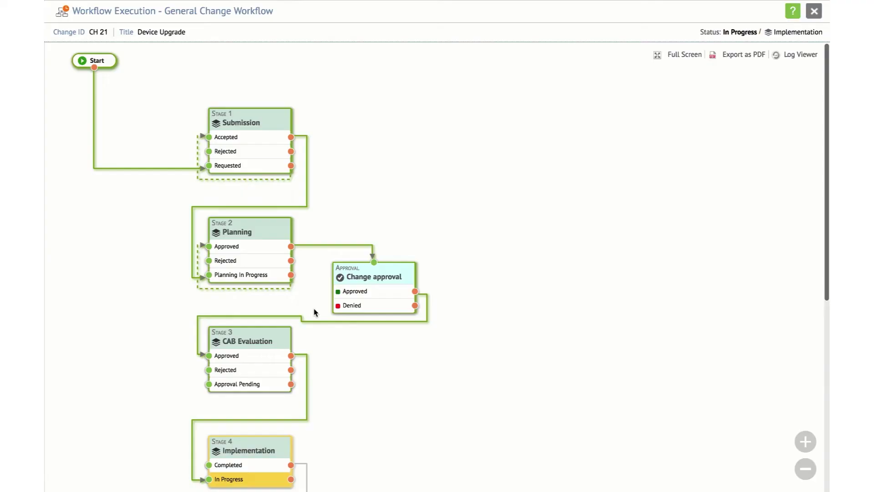
pyautogui.scroll(-2, 648, 226)
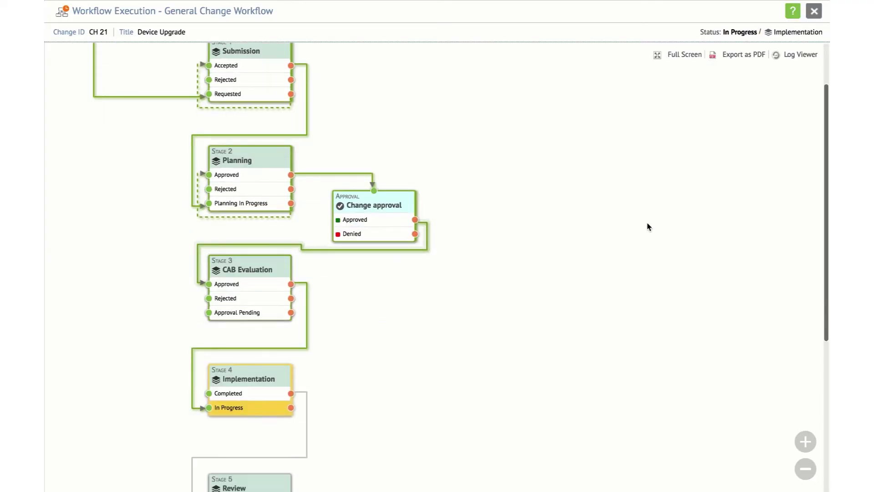
pyautogui.click(814, 14)
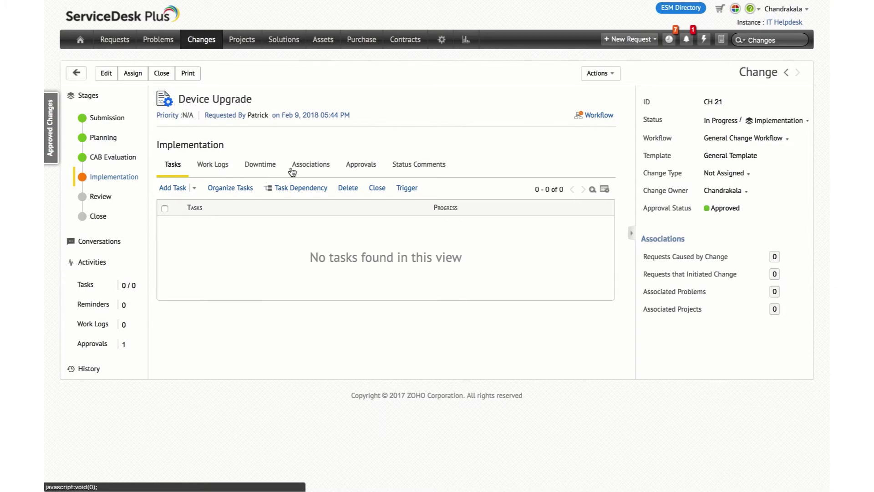
pyautogui.click(319, 166)
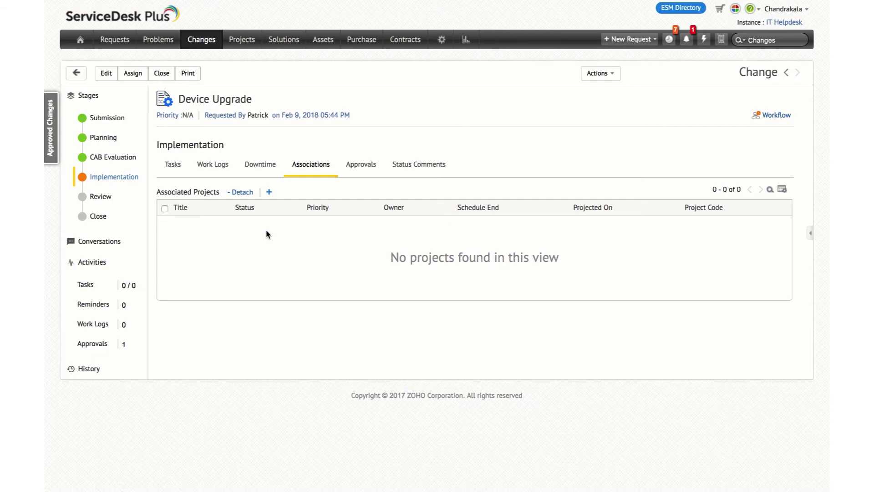
pyautogui.click(370, 165)
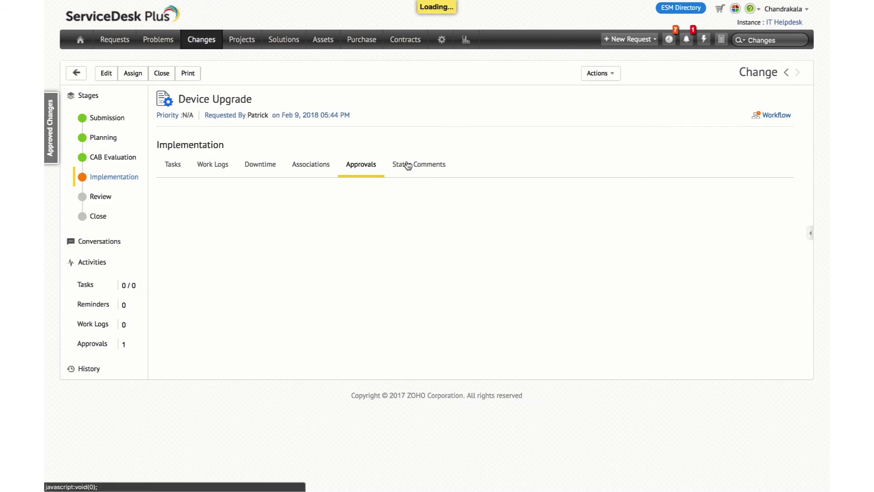
pyautogui.click(417, 166)
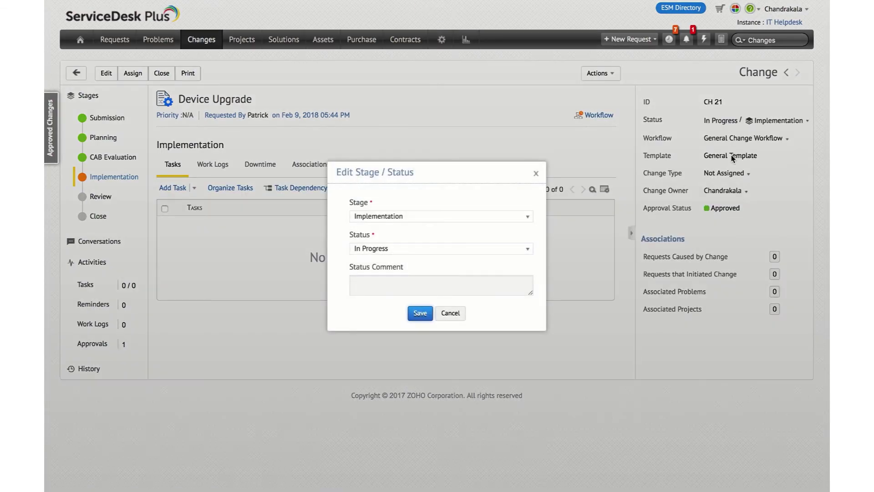
# Step: Set the Implementation stage's status to Completed with the status comment "Completed"
pyautogui.click(407, 250)
pyautogui.click(407, 289)
pyautogui.click(409, 296)
pyautogui.write('Completed')
pyautogui.click(419, 313)
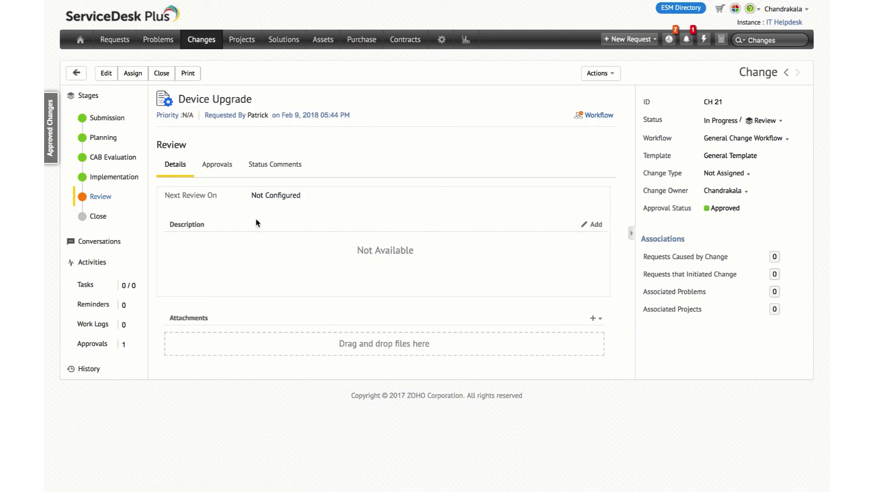
# Step: Open the review details for editing, and set the Review stage's status to Completed with the status comment "Completed"
pyautogui.click(268, 196)
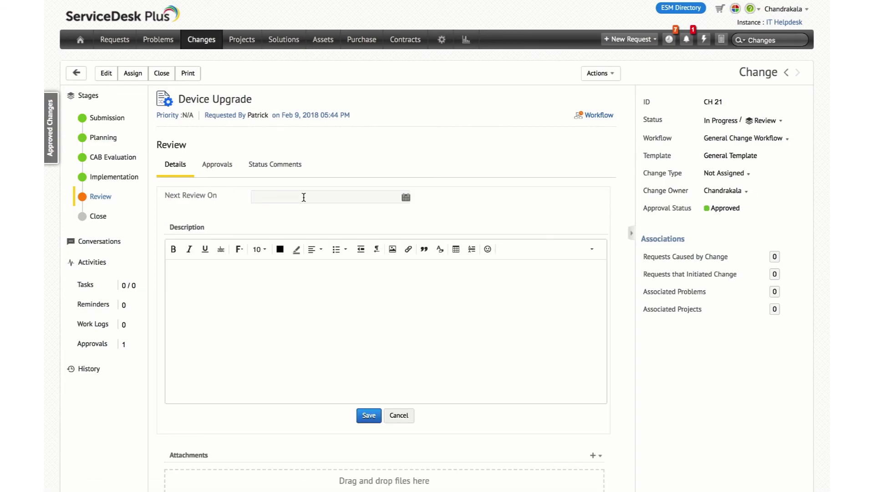
pyautogui.click(740, 120)
pyautogui.click(436, 250)
pyautogui.click(396, 278)
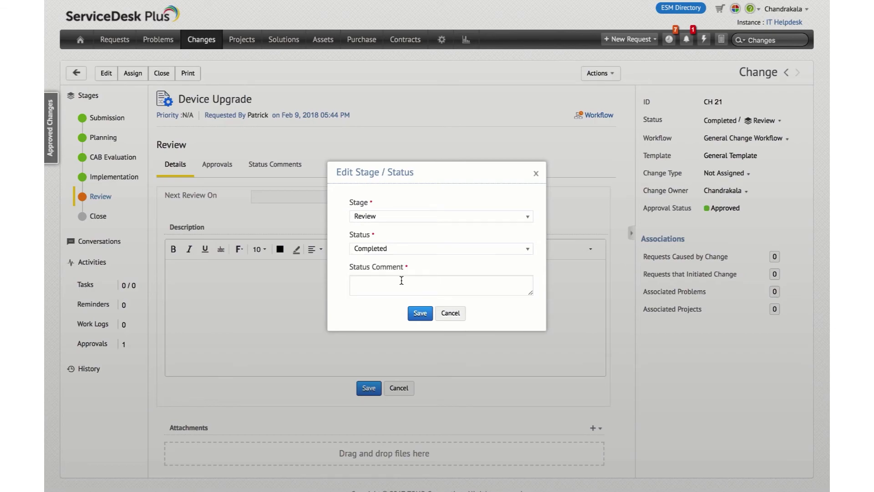
pyautogui.click(400, 280)
pyautogui.write('Completed')
pyautogui.click(419, 313)
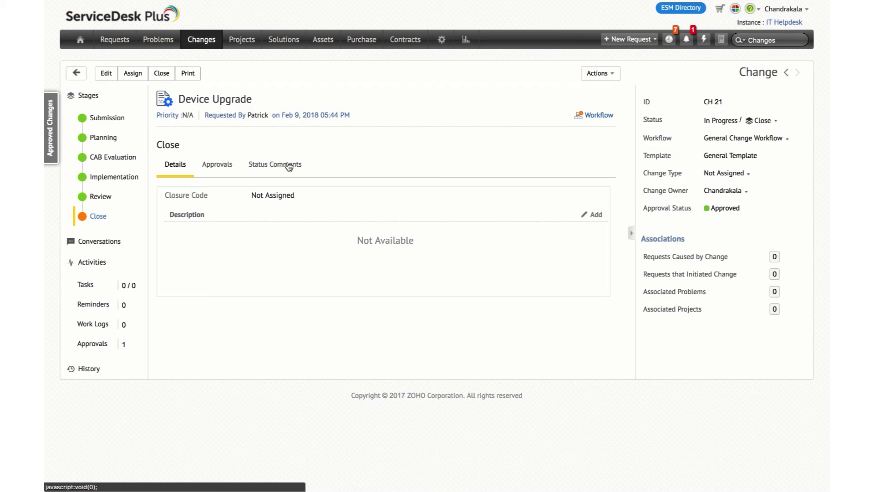
# Step: Set the Close stage's status to Completed with the status comment "Change Completed"
pyautogui.click(734, 120)
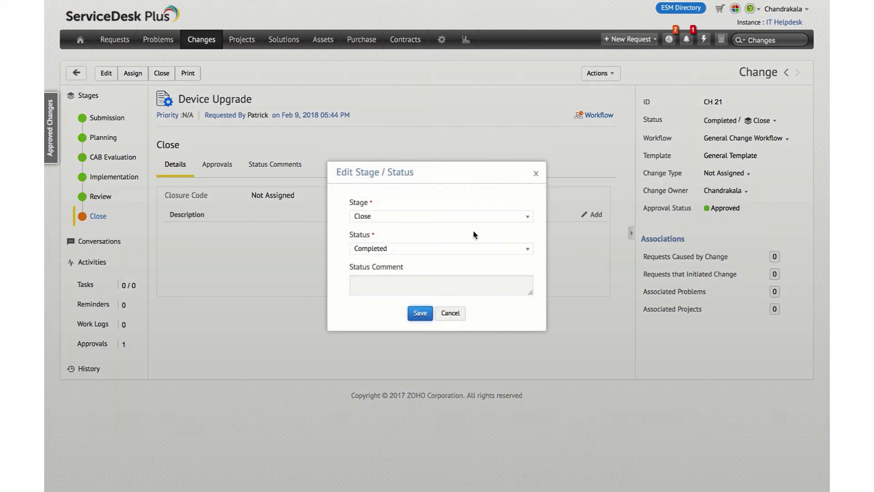
pyautogui.click(446, 249)
pyautogui.click(383, 291)
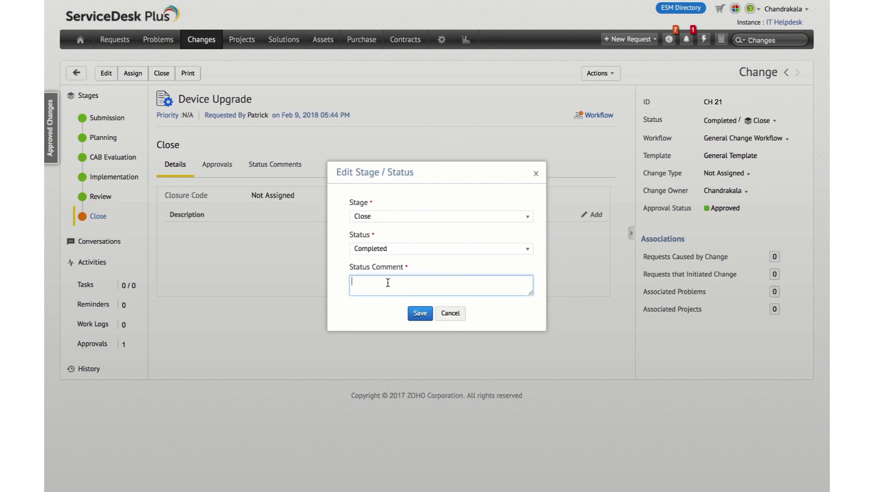
pyautogui.write('Change Completed')
pyautogui.click(420, 313)
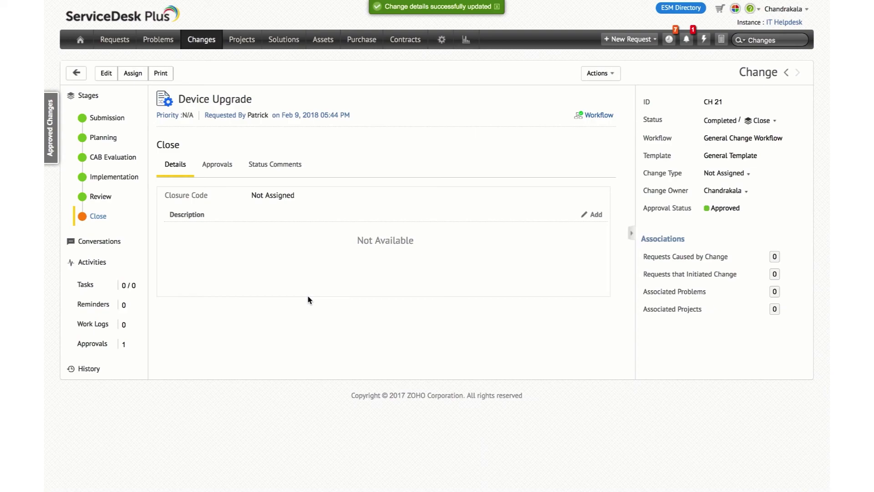
# Step: Examine the Device Upgrade change's conversations, tasks and history of stage and status updates
pyautogui.click(112, 242)
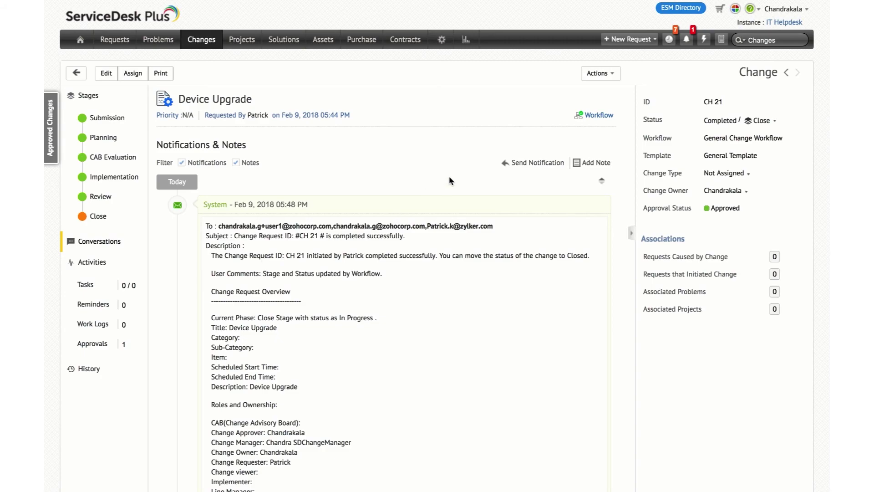
pyautogui.click(464, 207)
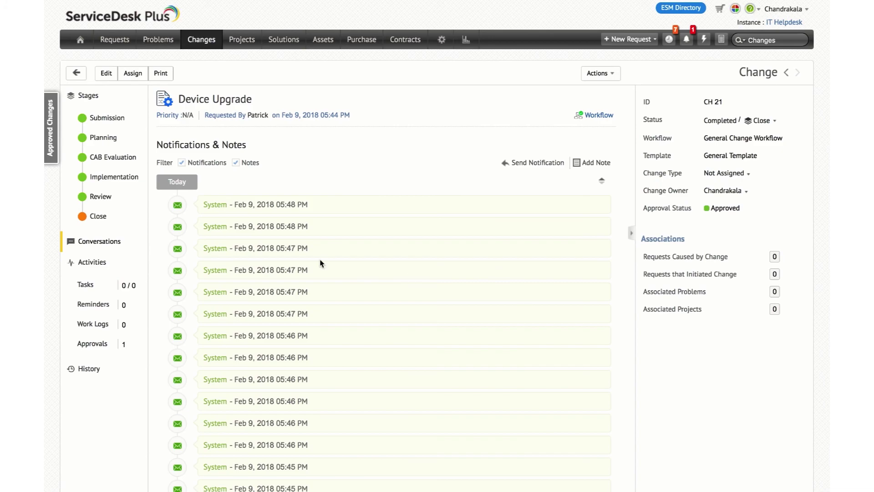
pyautogui.click(97, 286)
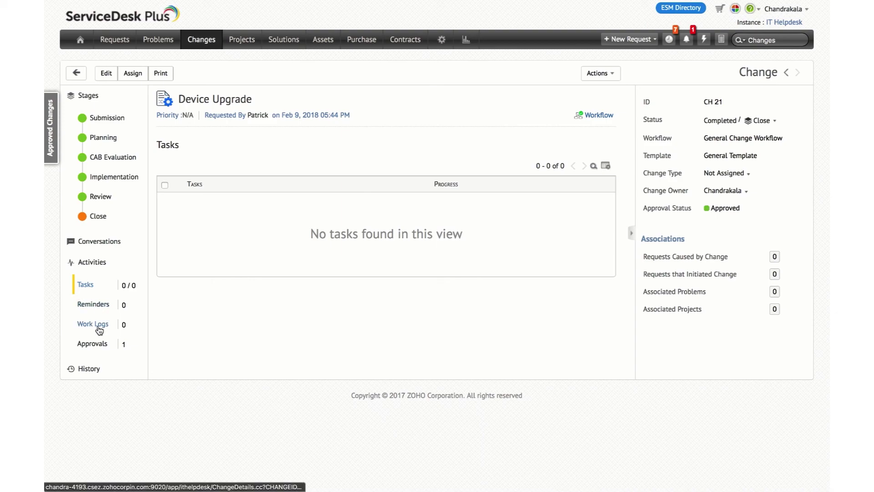
pyautogui.click(90, 369)
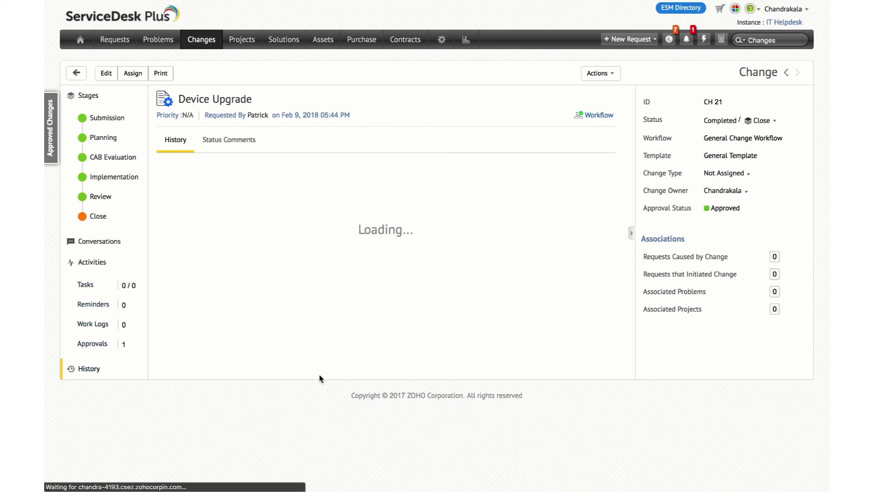
pyautogui.scroll(-15, 288, 346)
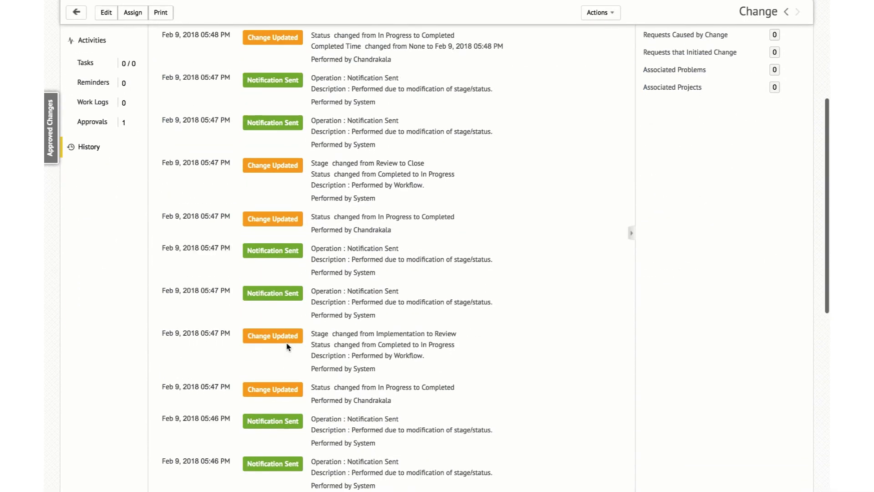